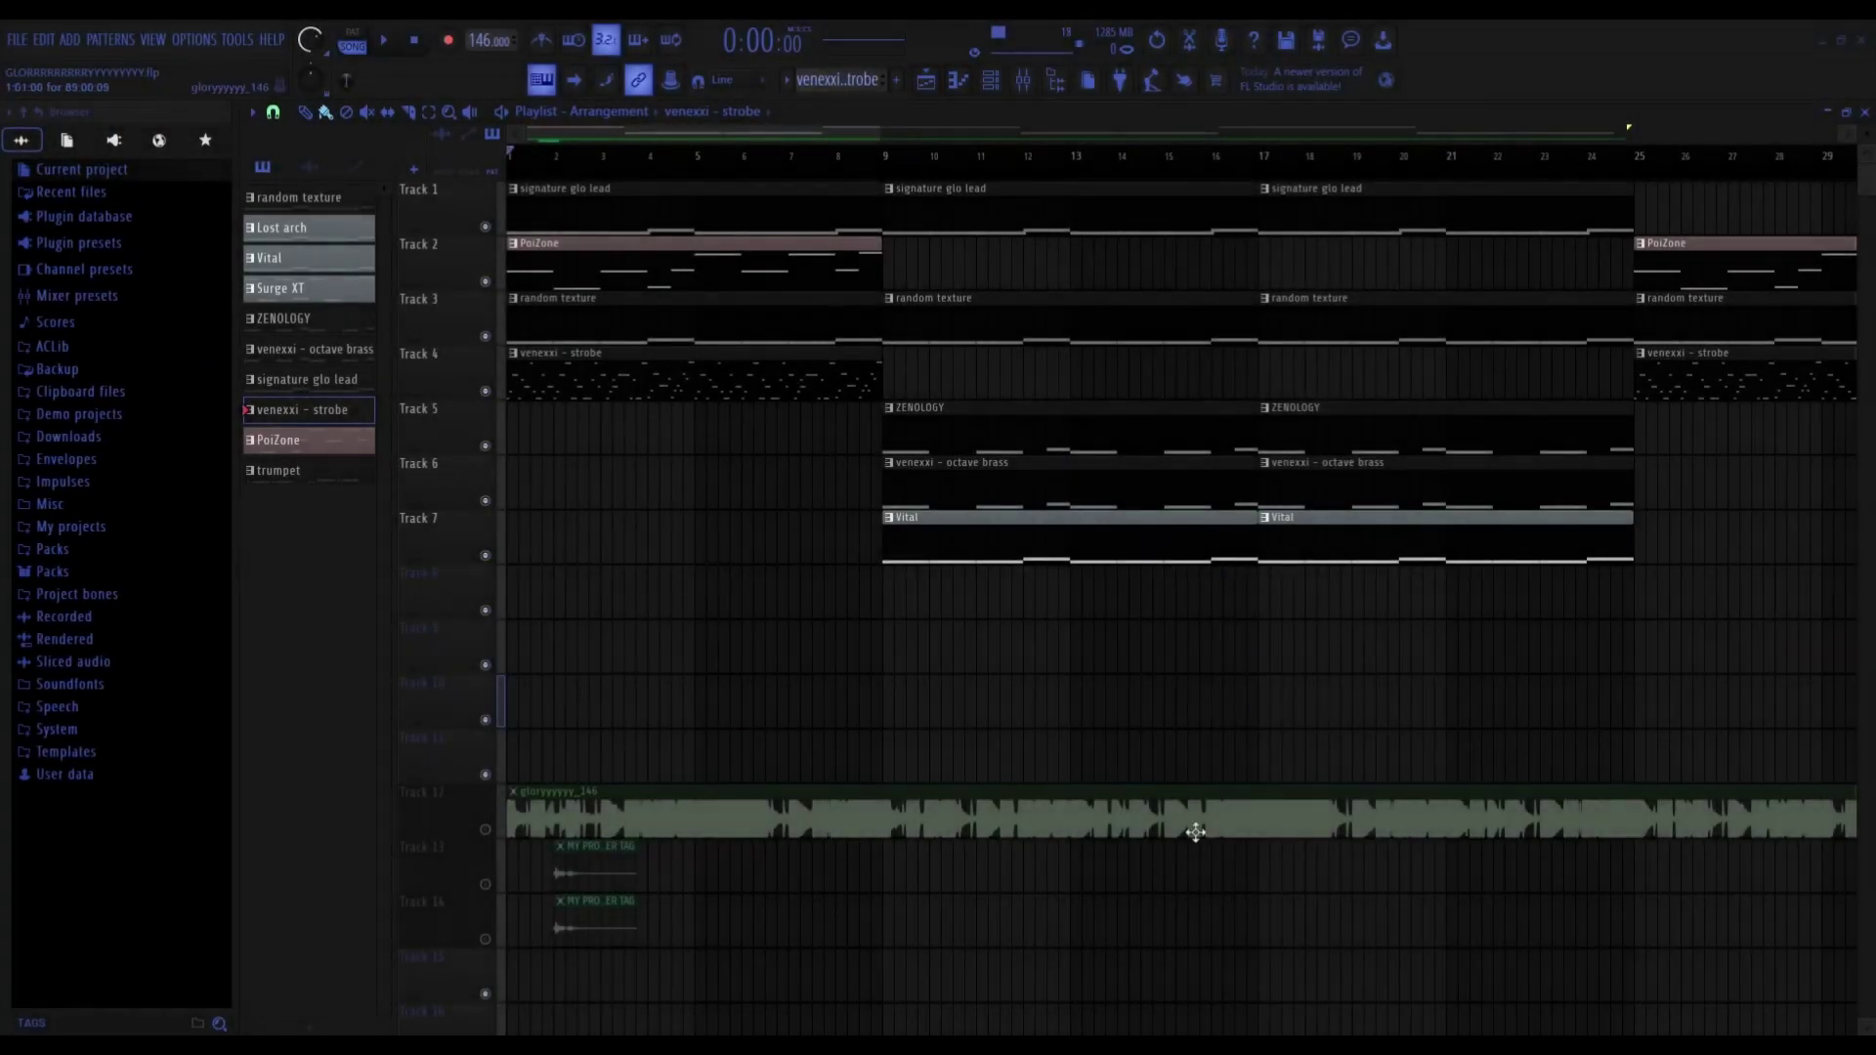
- Play through the arrangement, and audition the signature glo lead pattern in the Piano roll
left_click(387, 45)
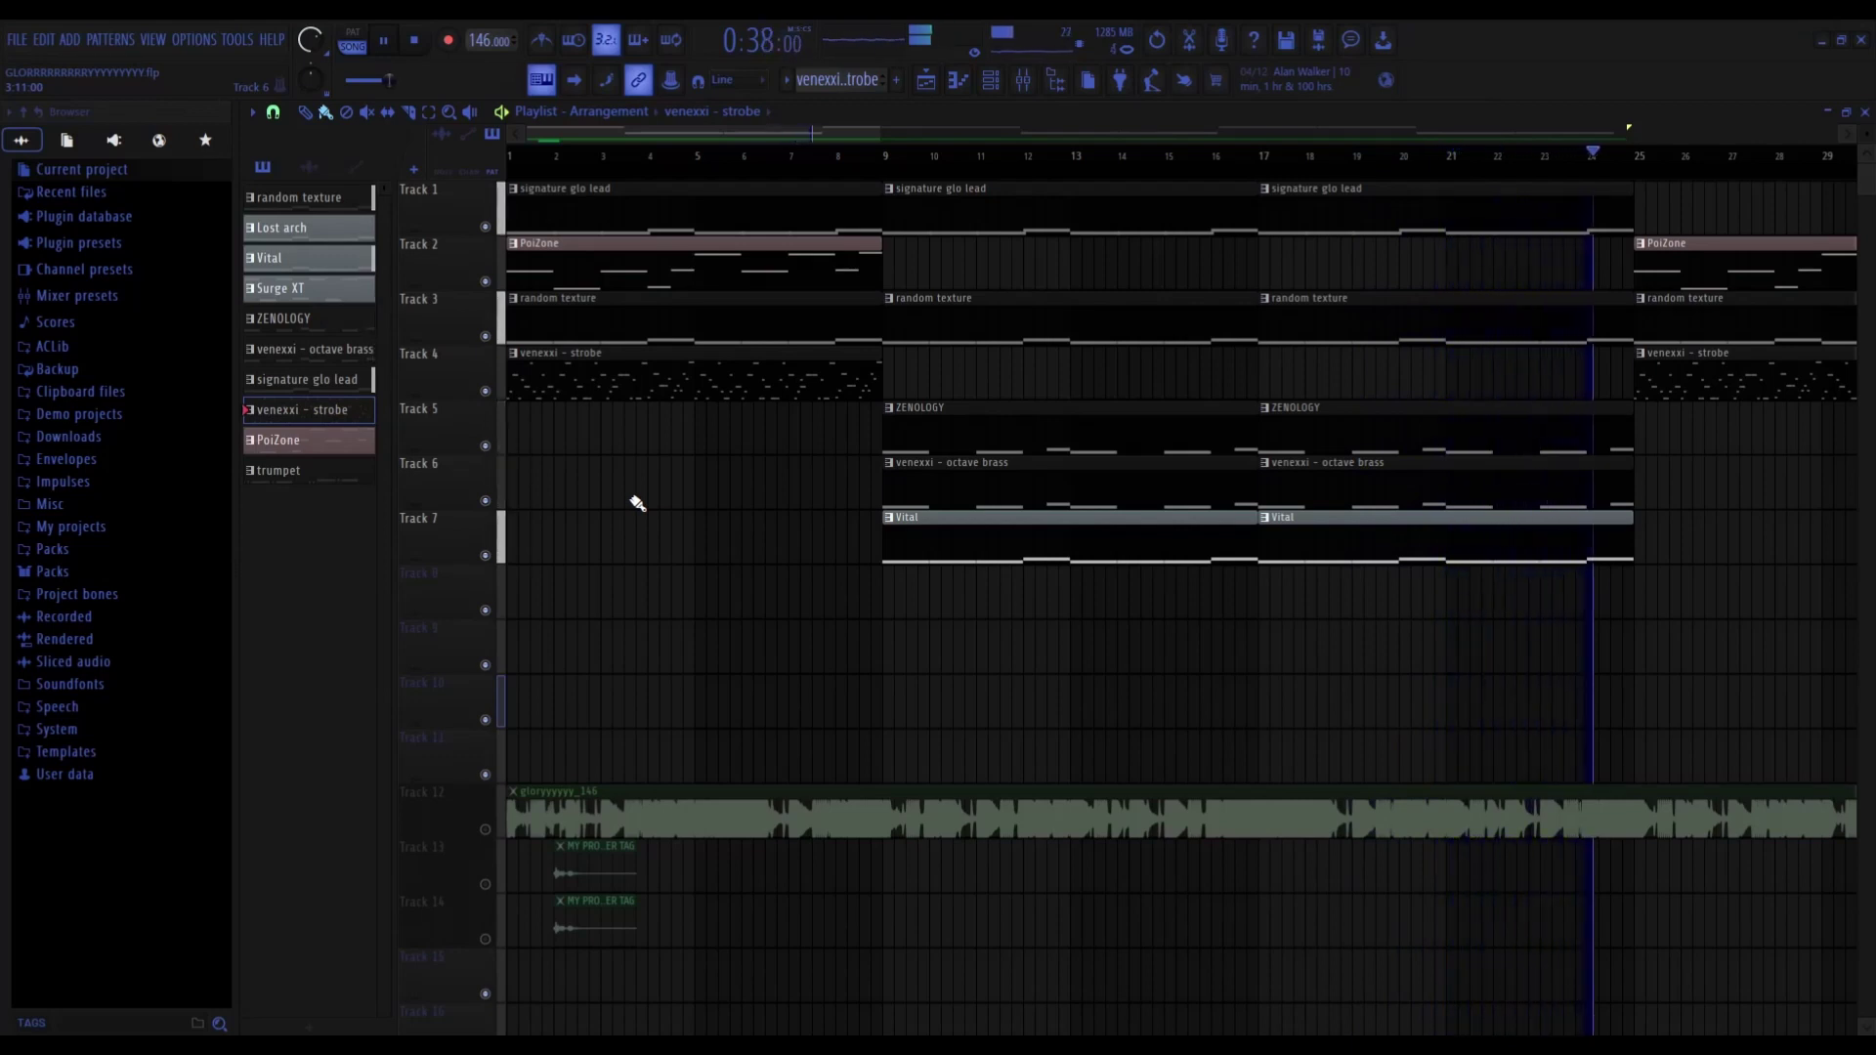
key("space")
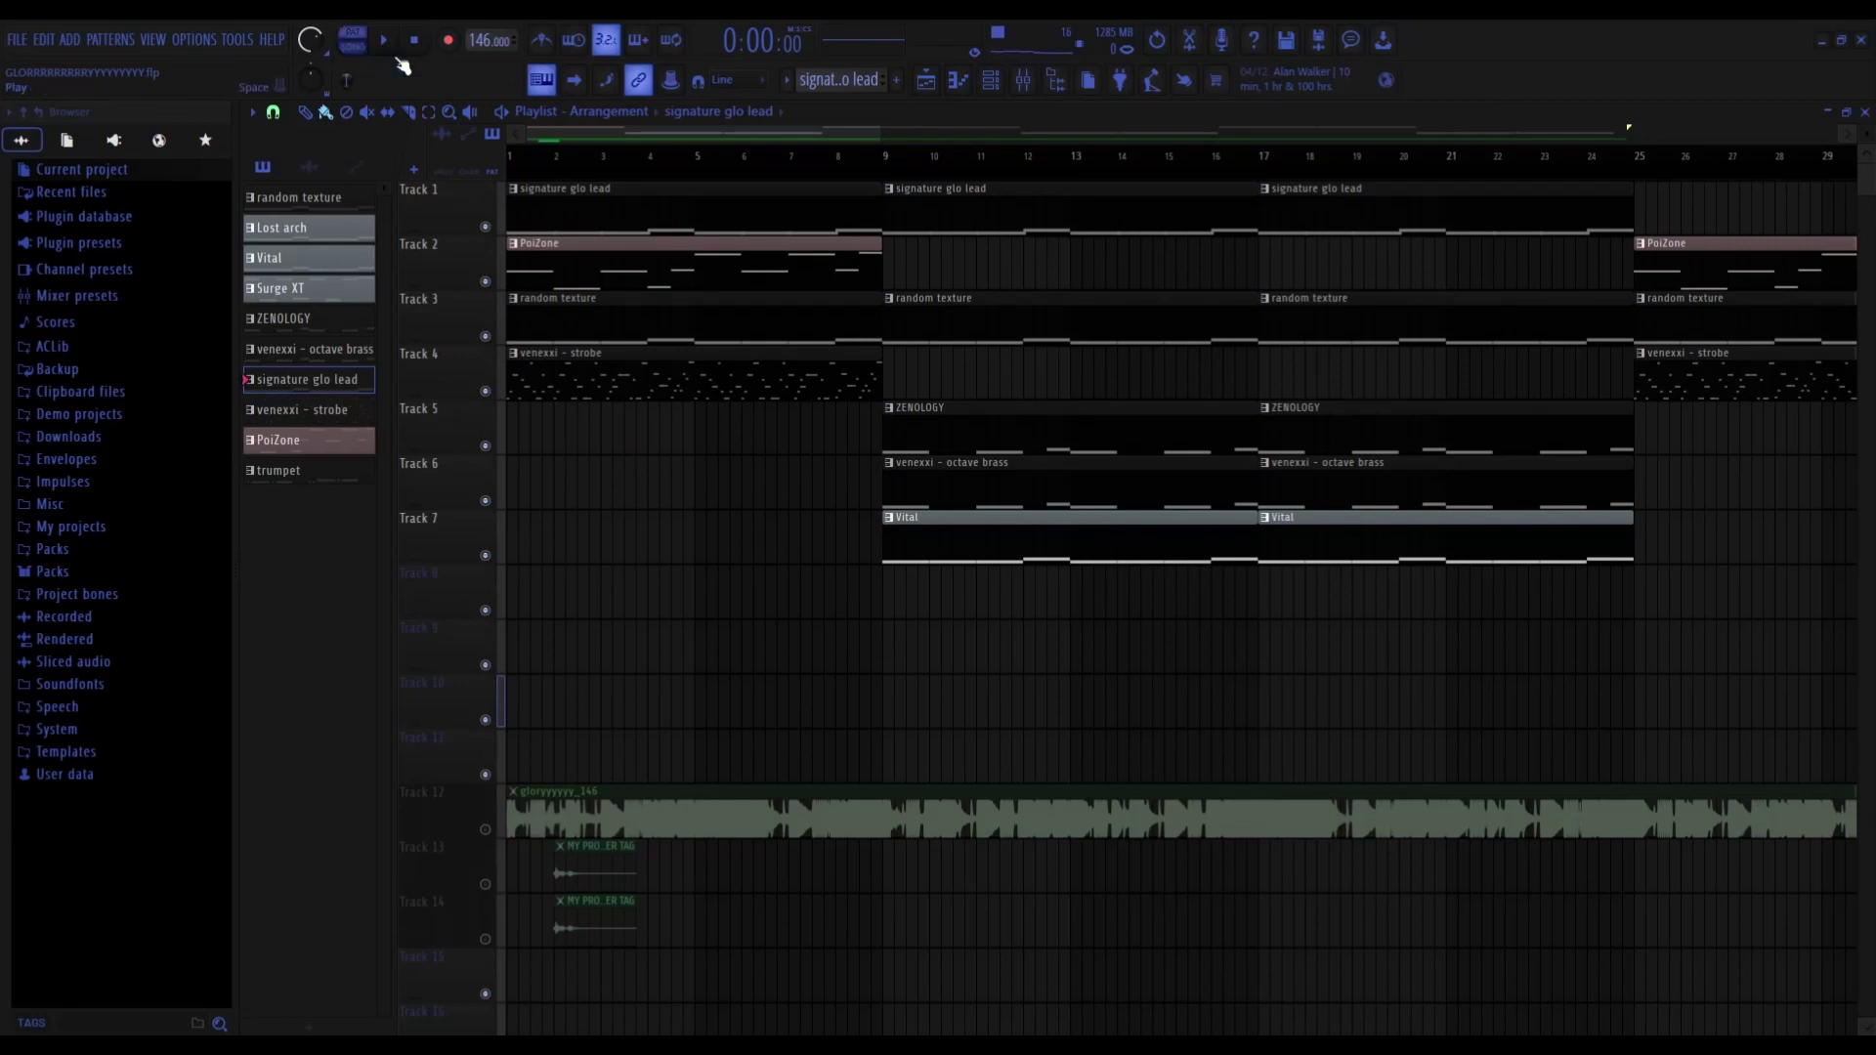
key("F7")
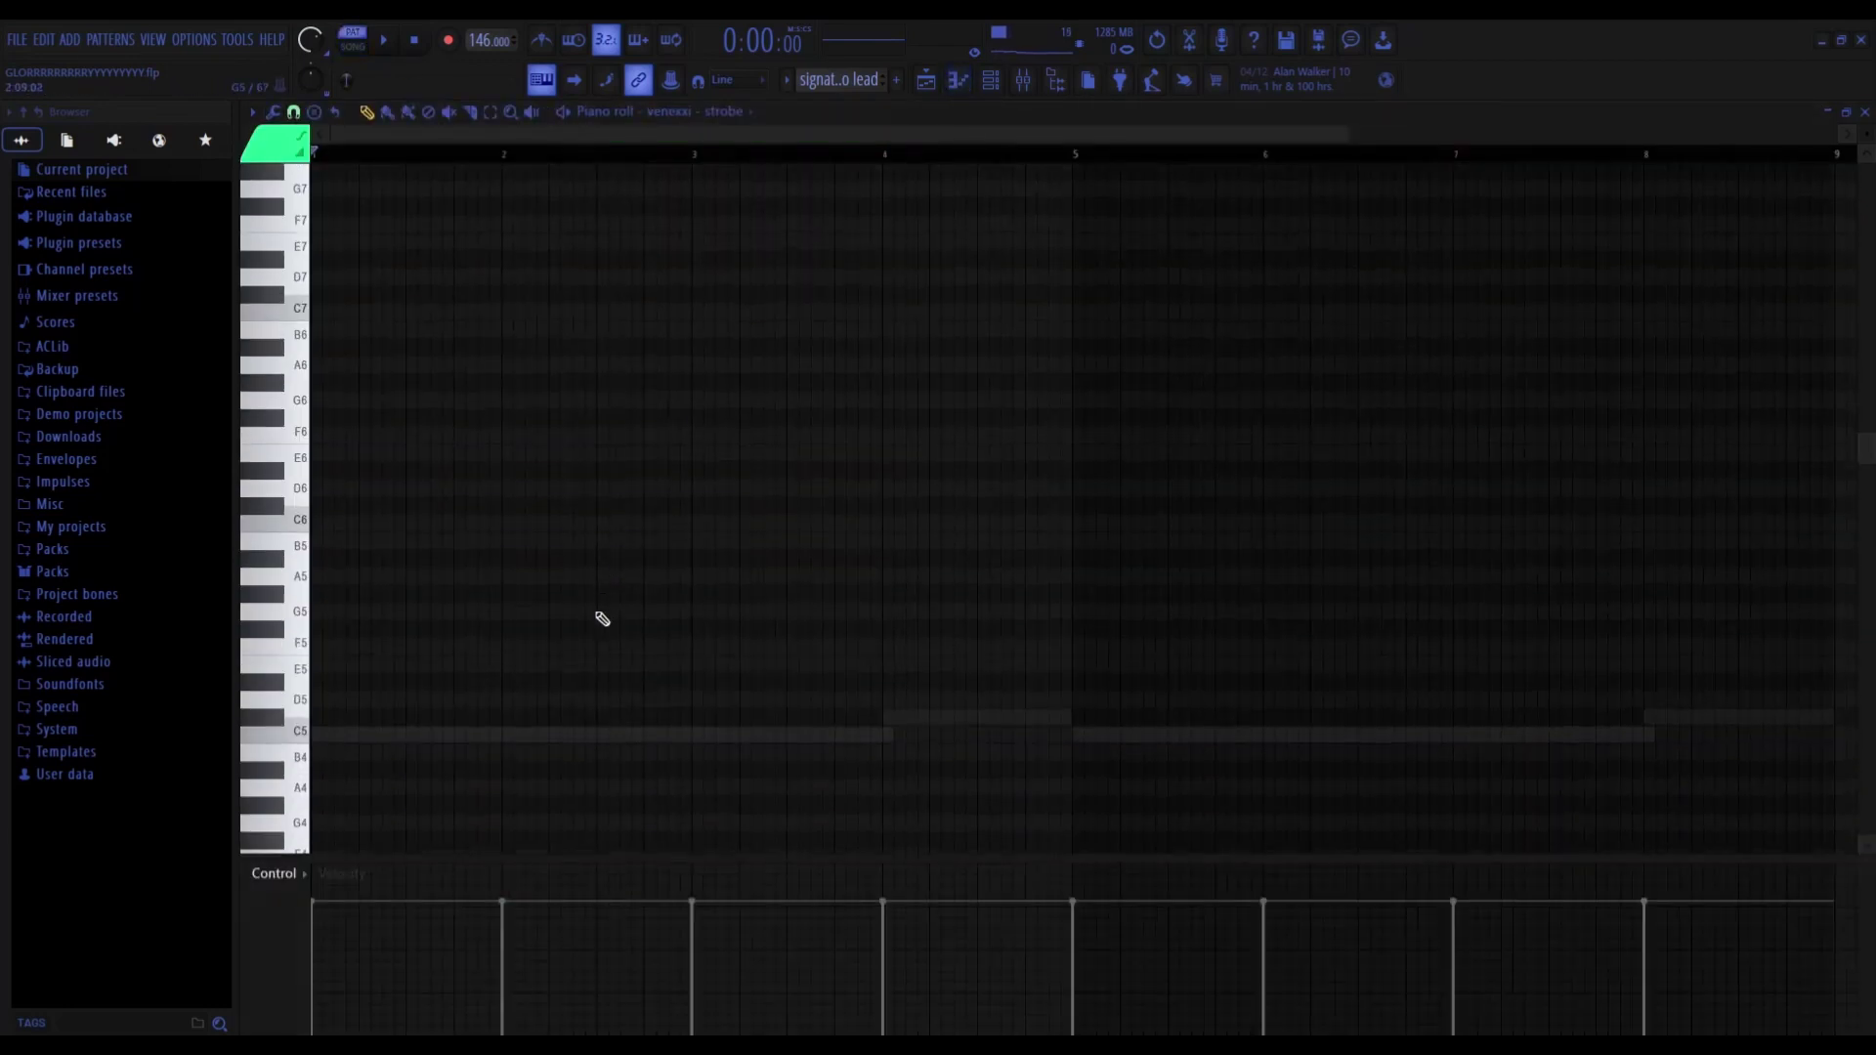
key("space")
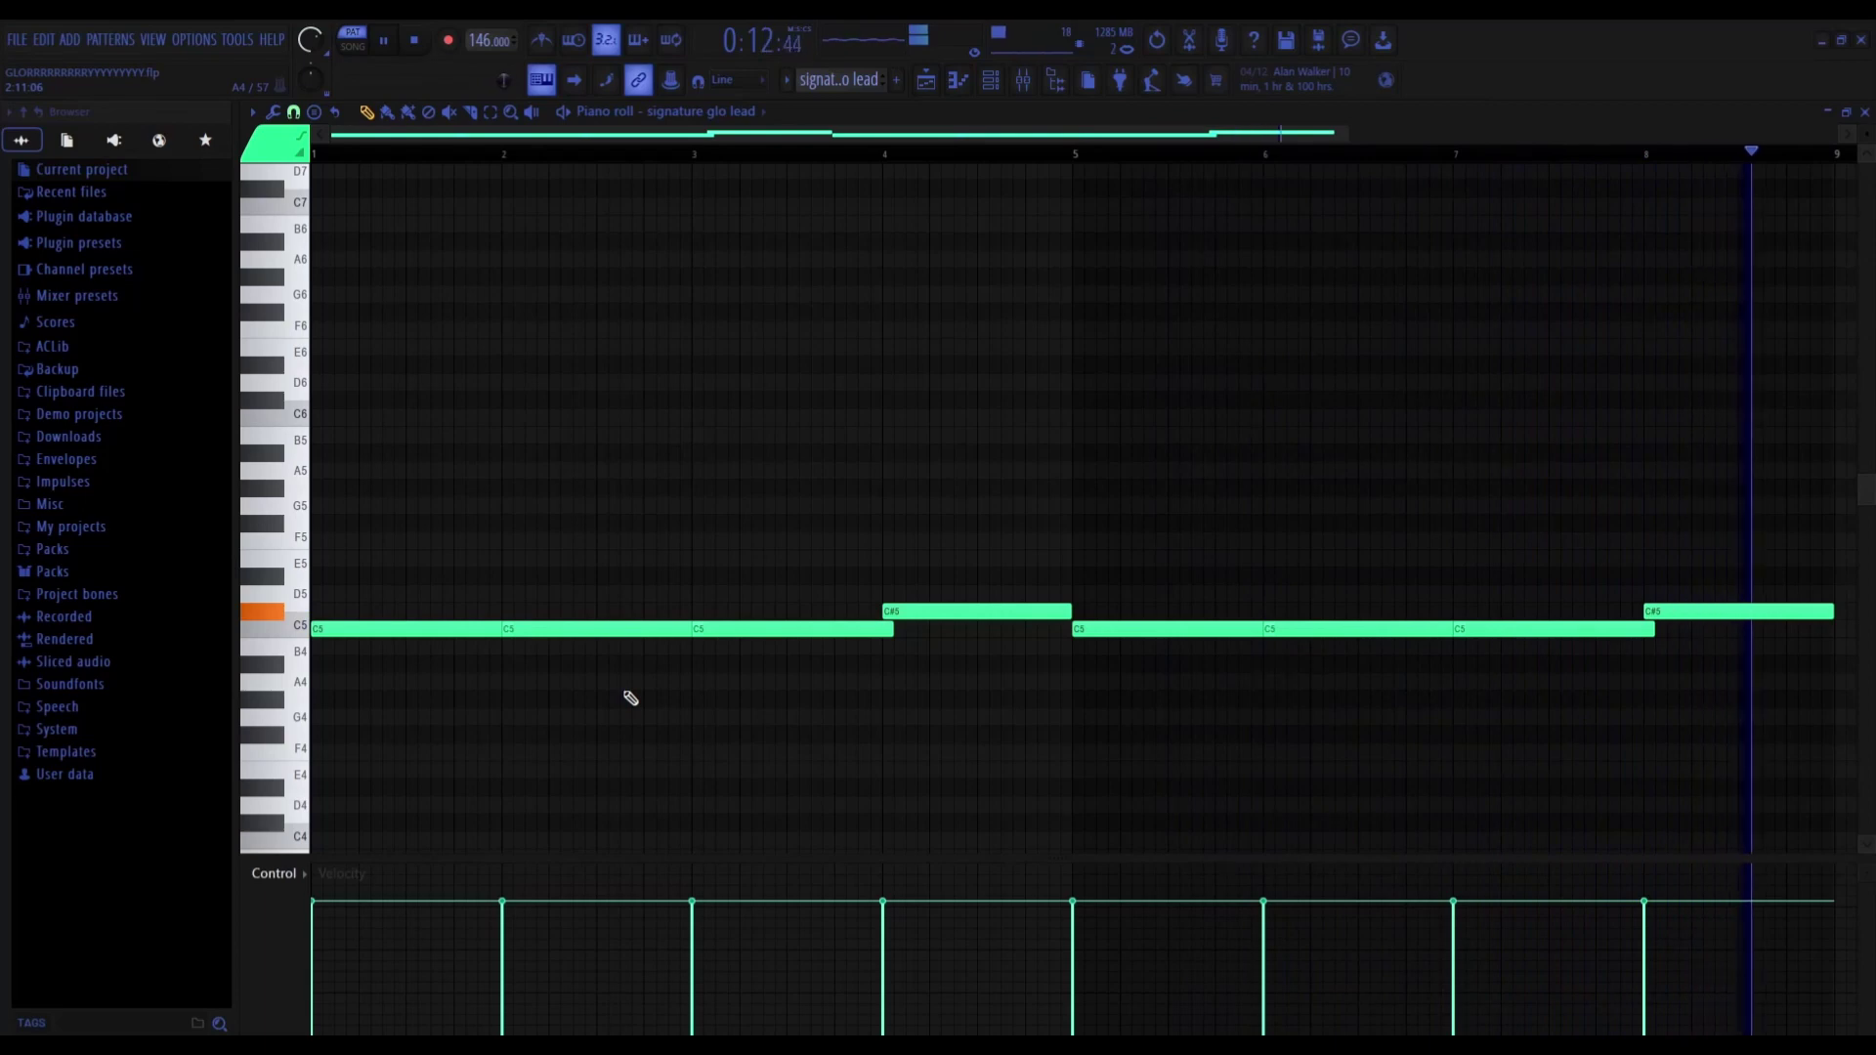
- Show the PoiZone pattern's notes in the Piano roll, play the pattern and stop playback
left_click(928, 90)
left_click(960, 86)
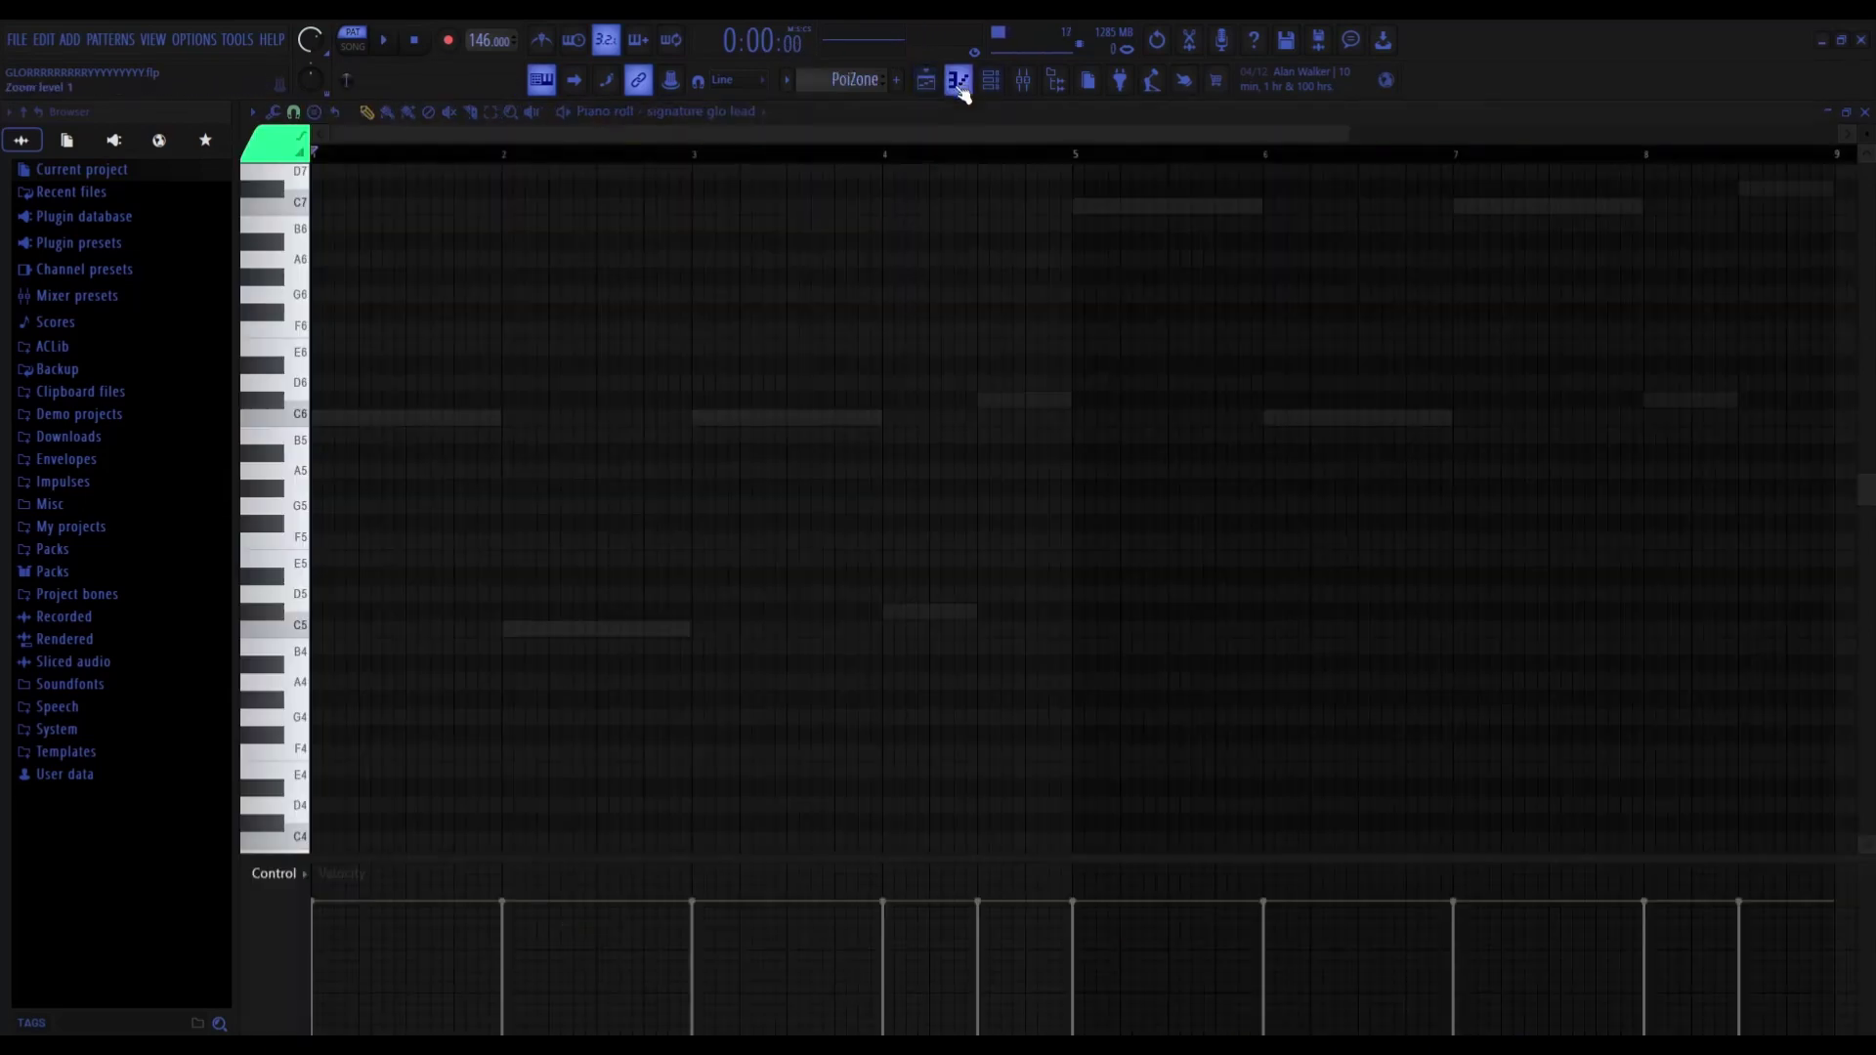
double_click(753, 422)
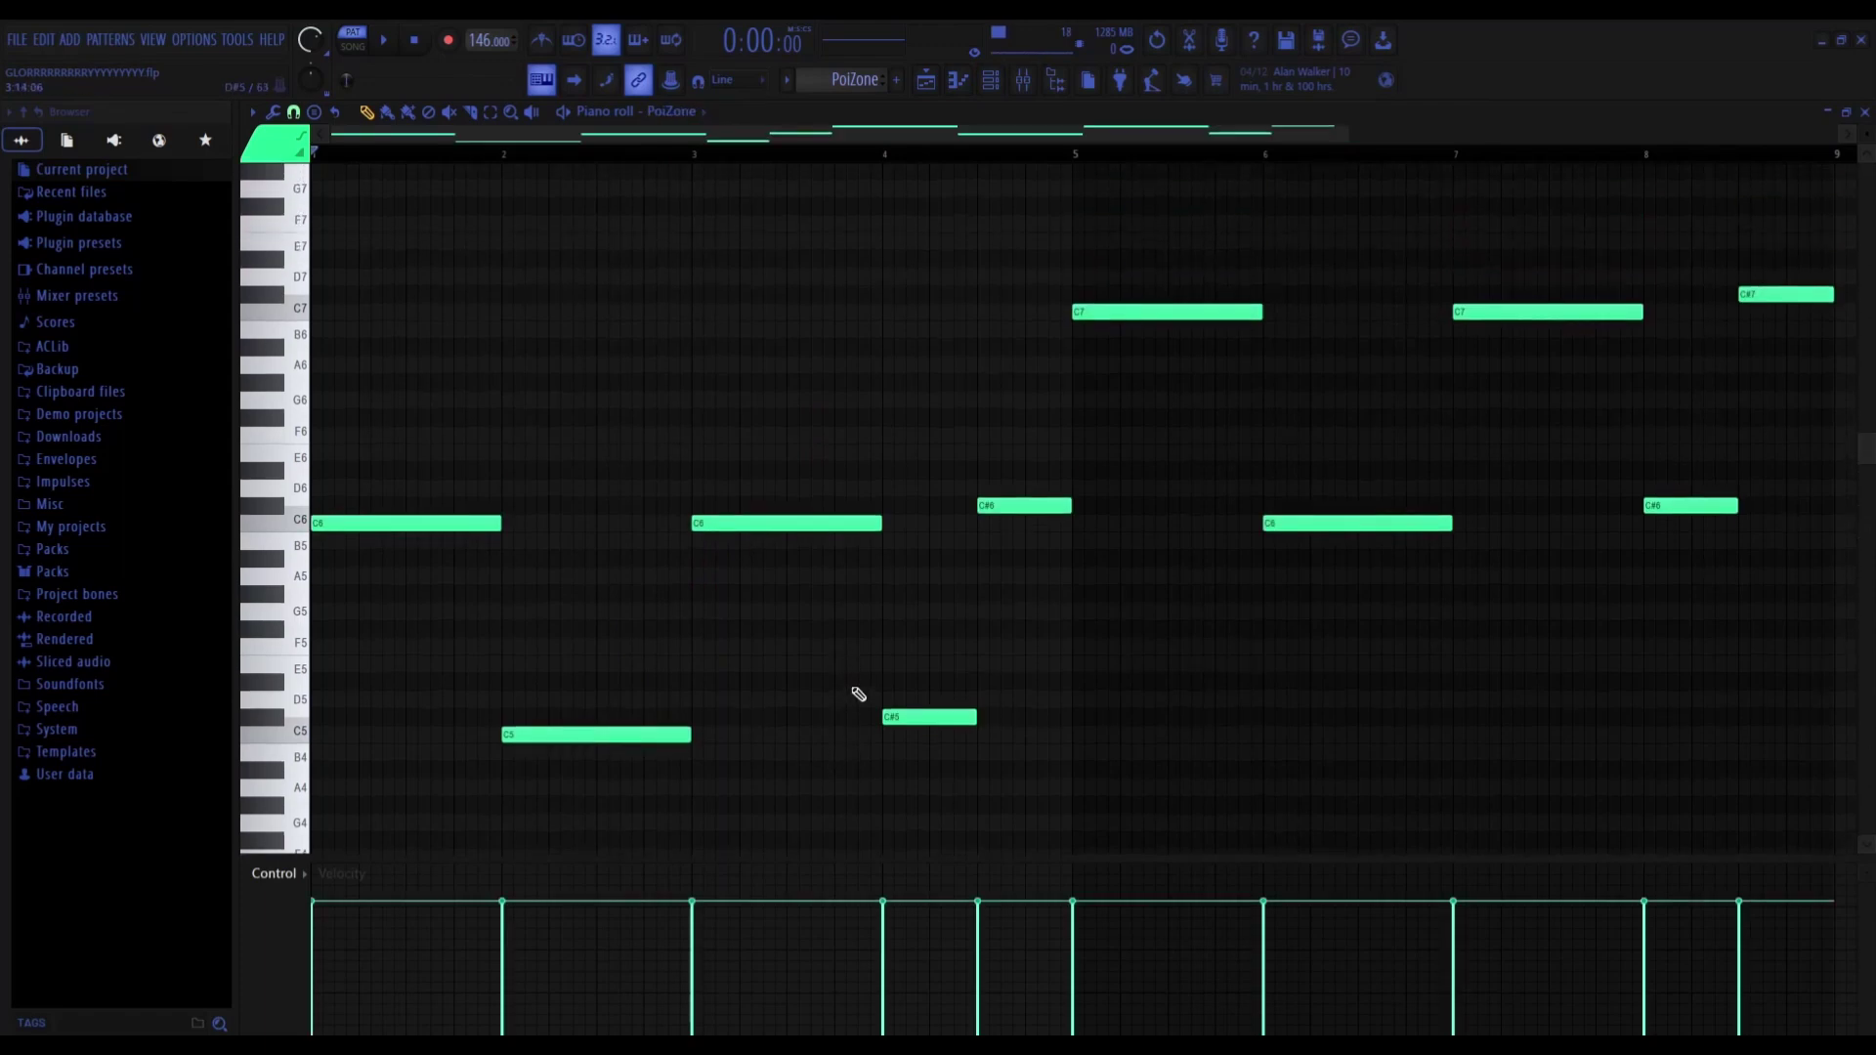
key("space")
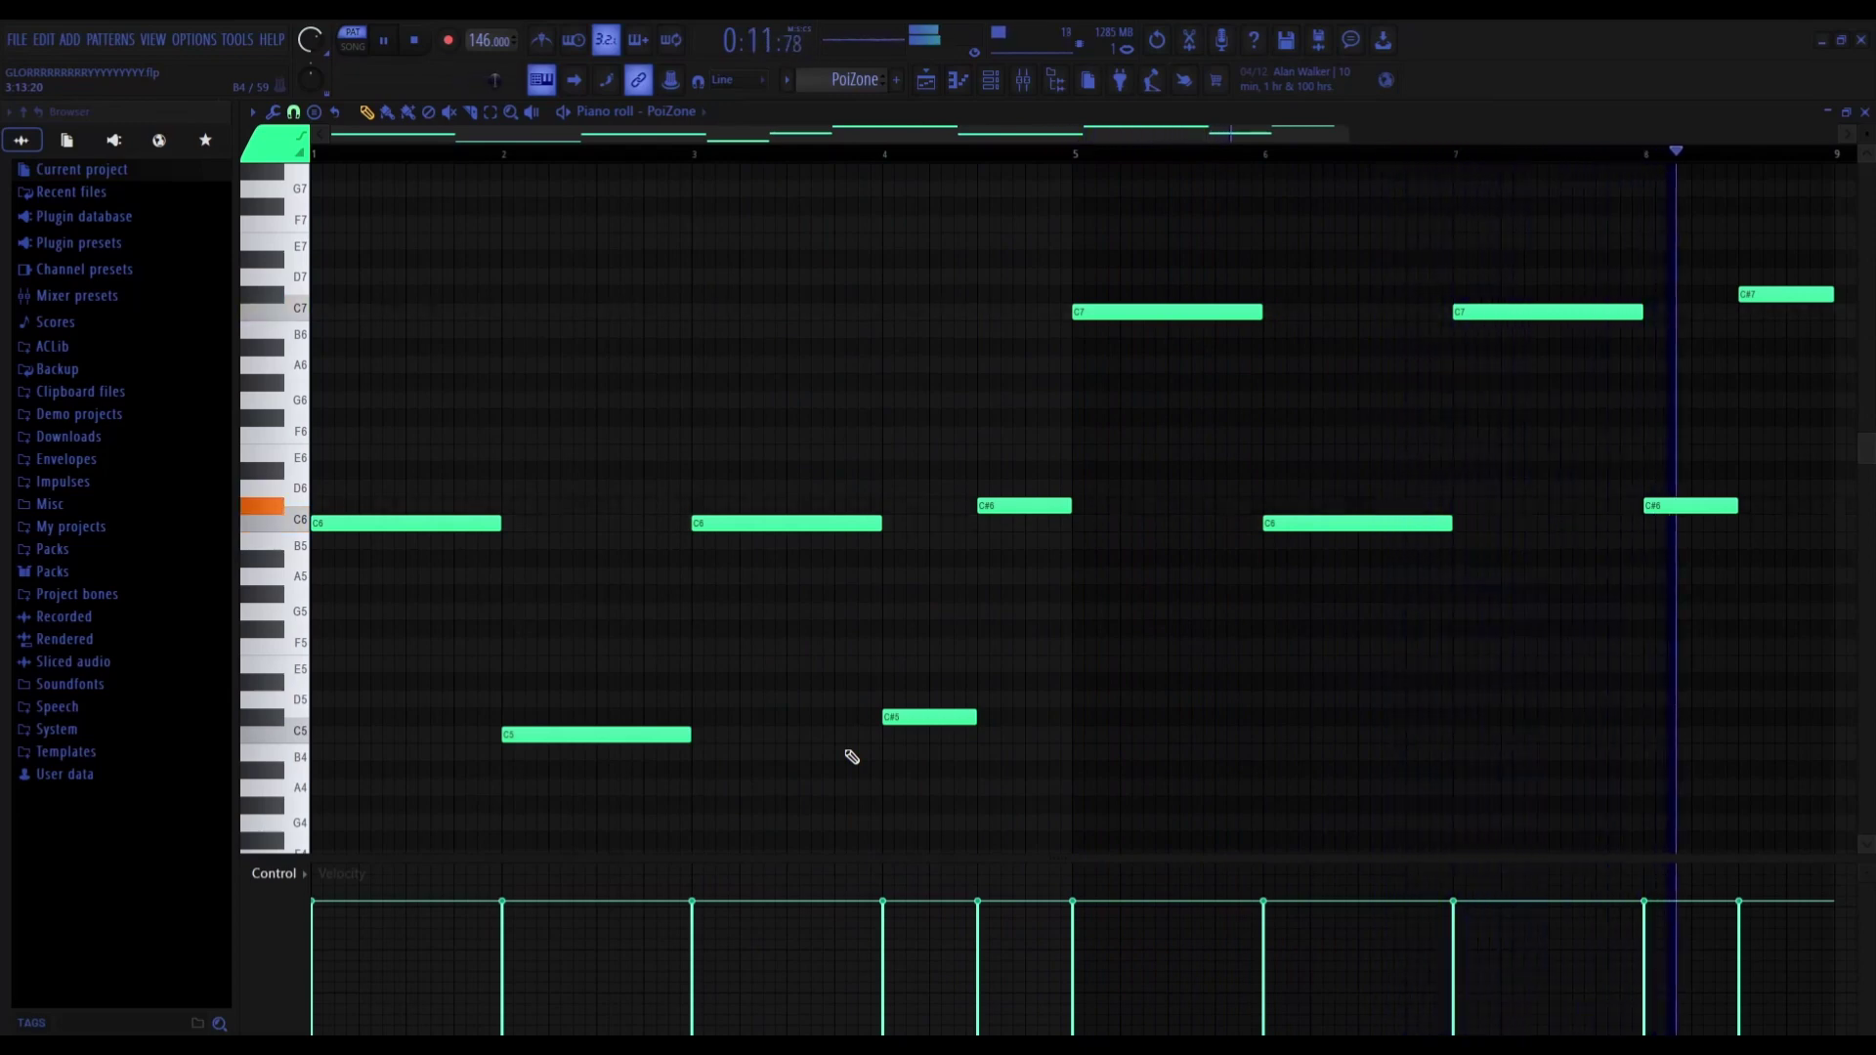
key("space")
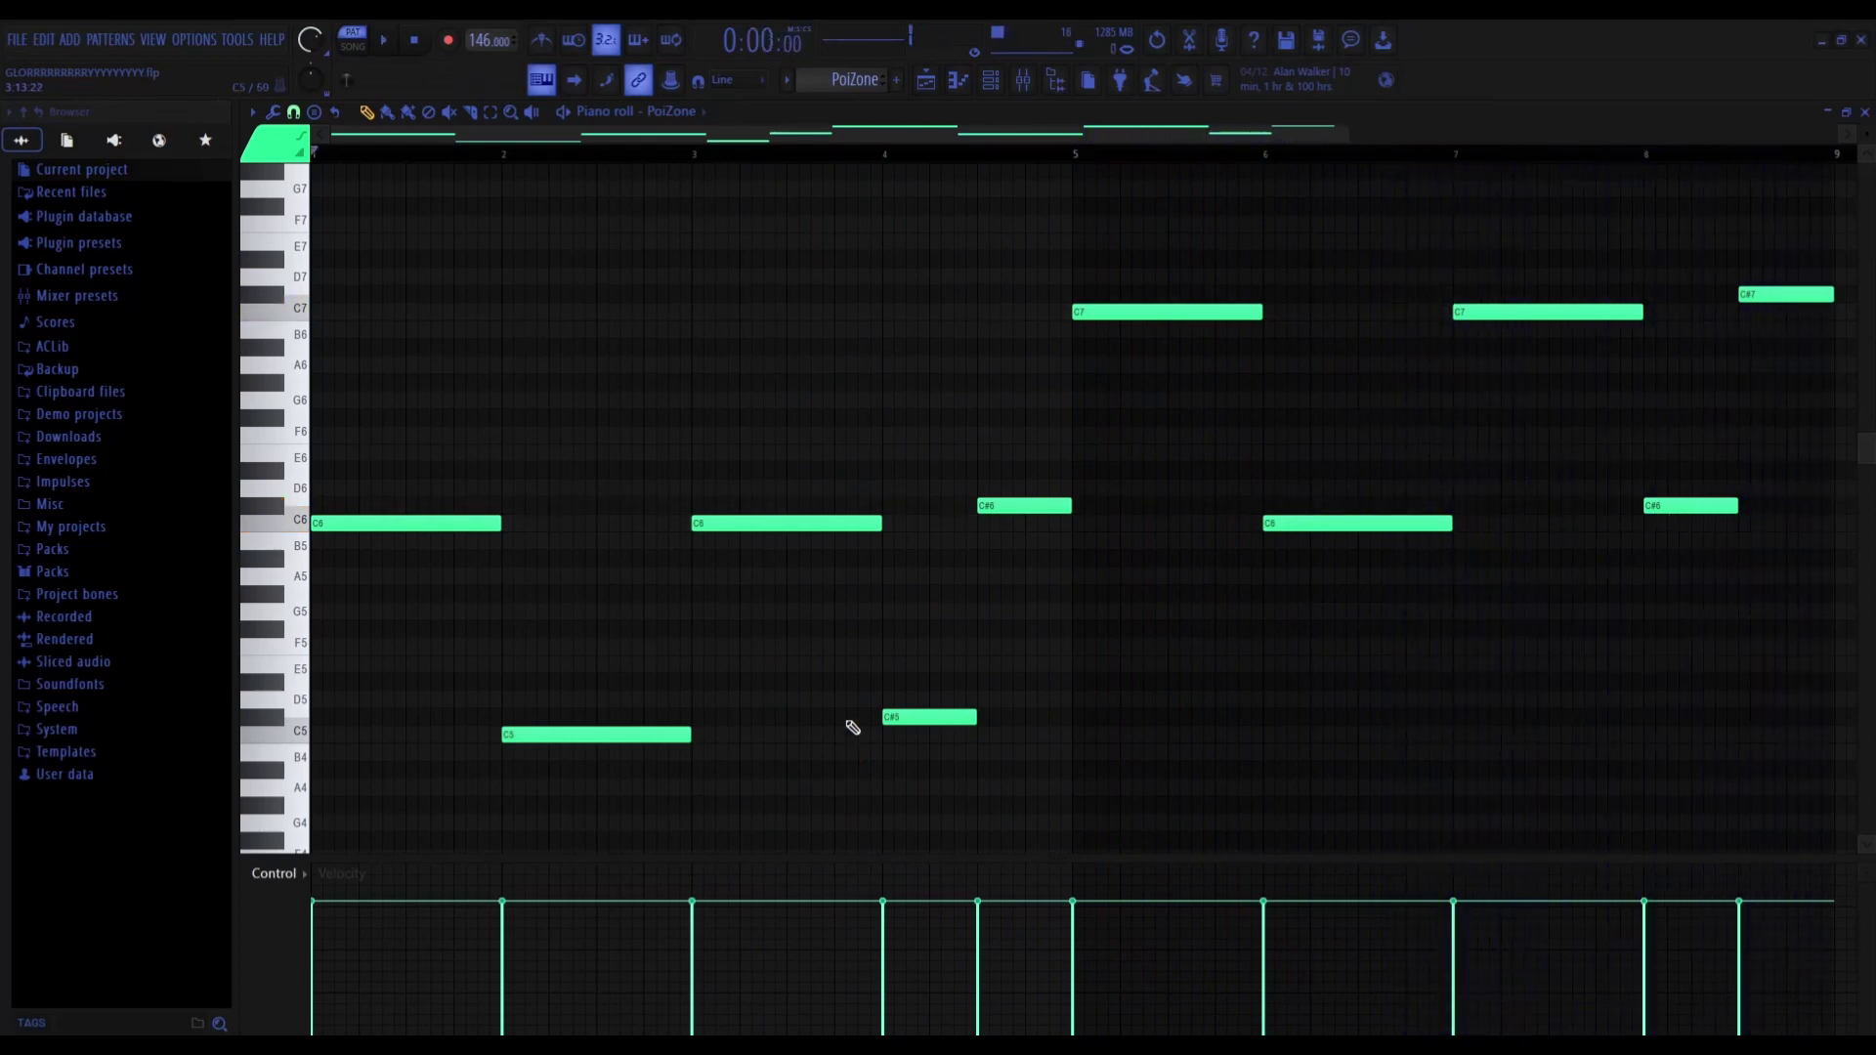
- Show the random texture pattern's notes in the Piano roll, play the pattern and stop playback
key("F5")
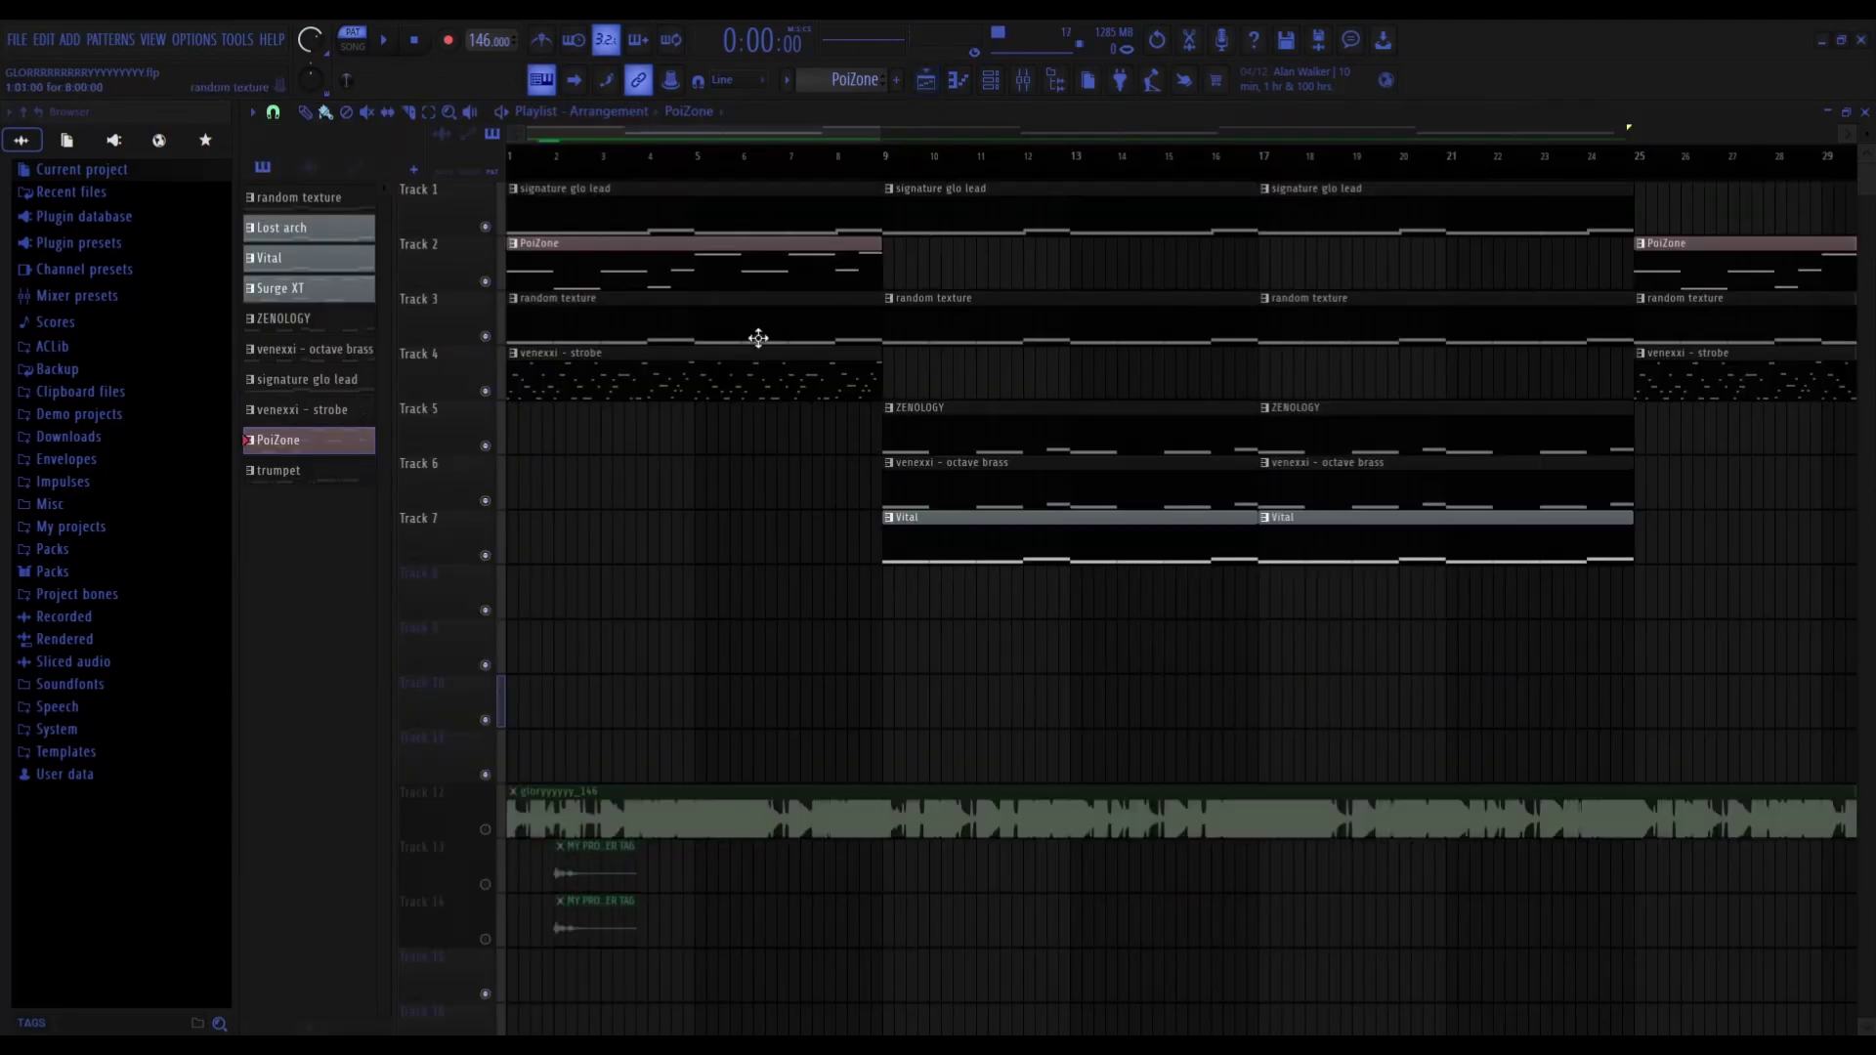
left_click(952, 91)
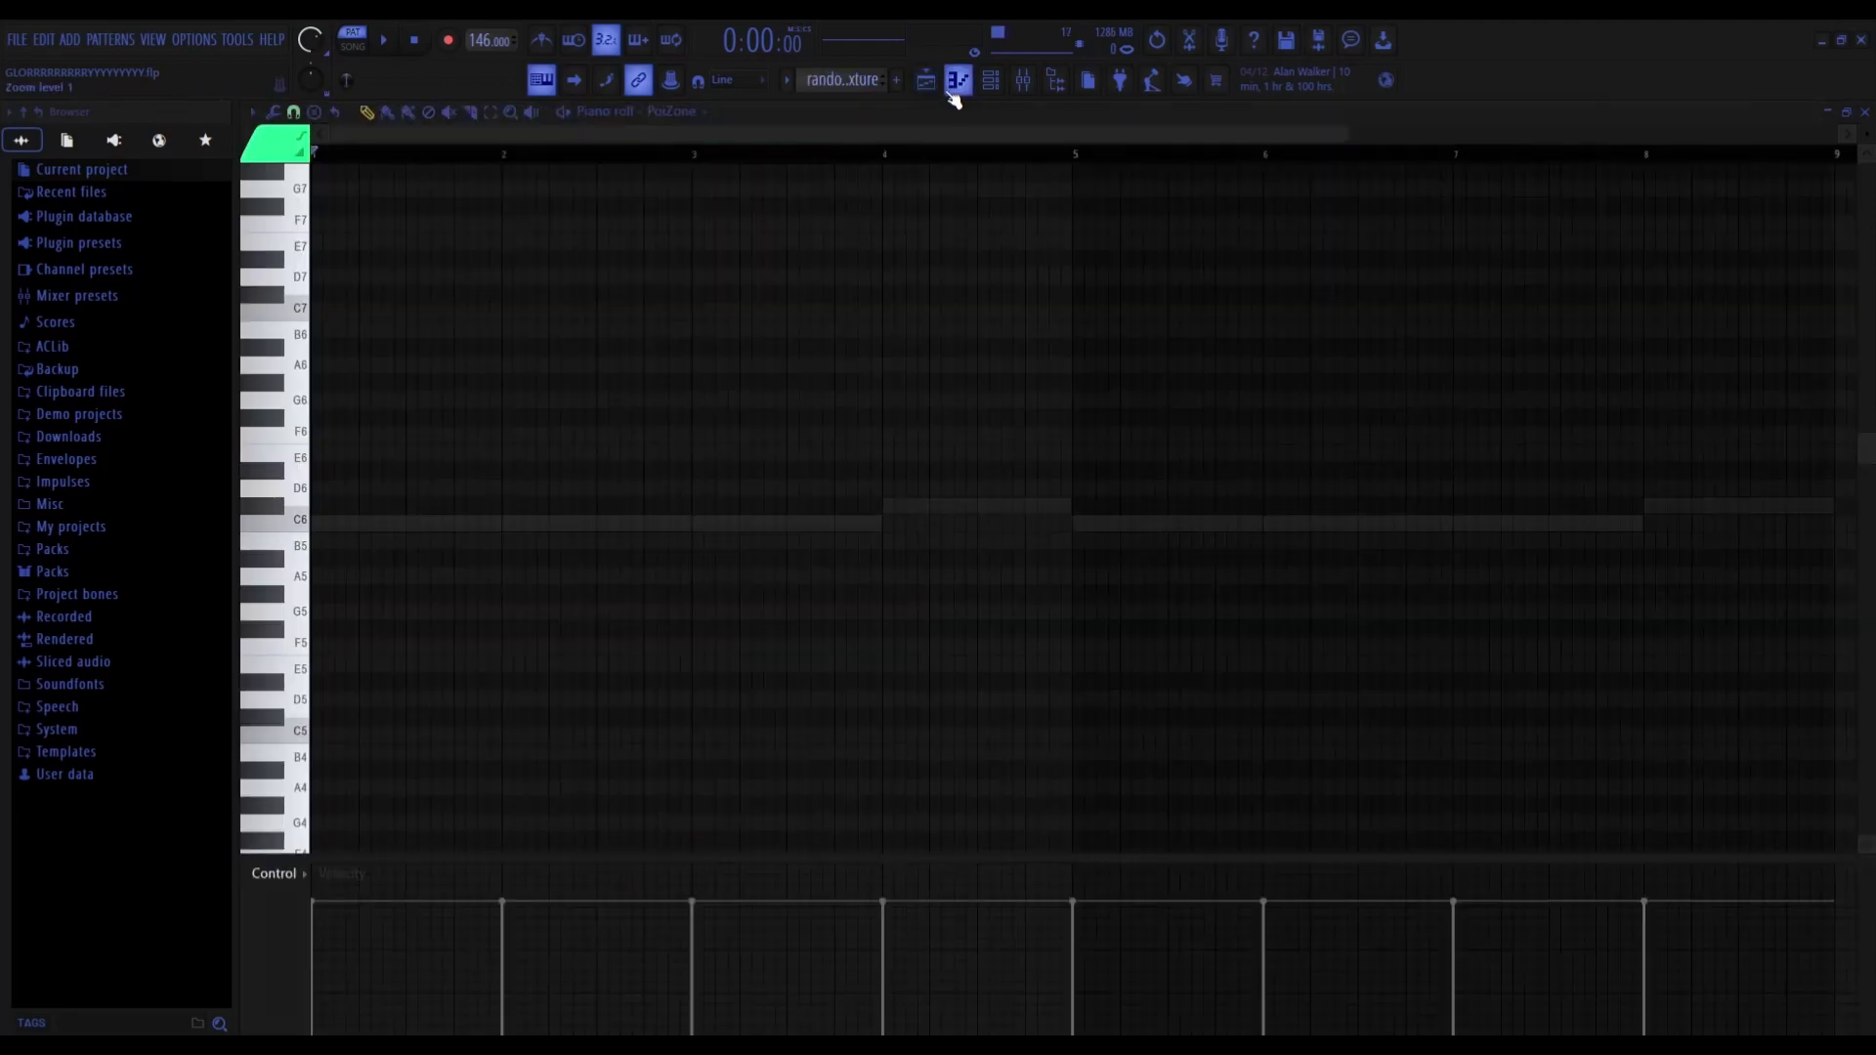
double_click(582, 529)
key("space")
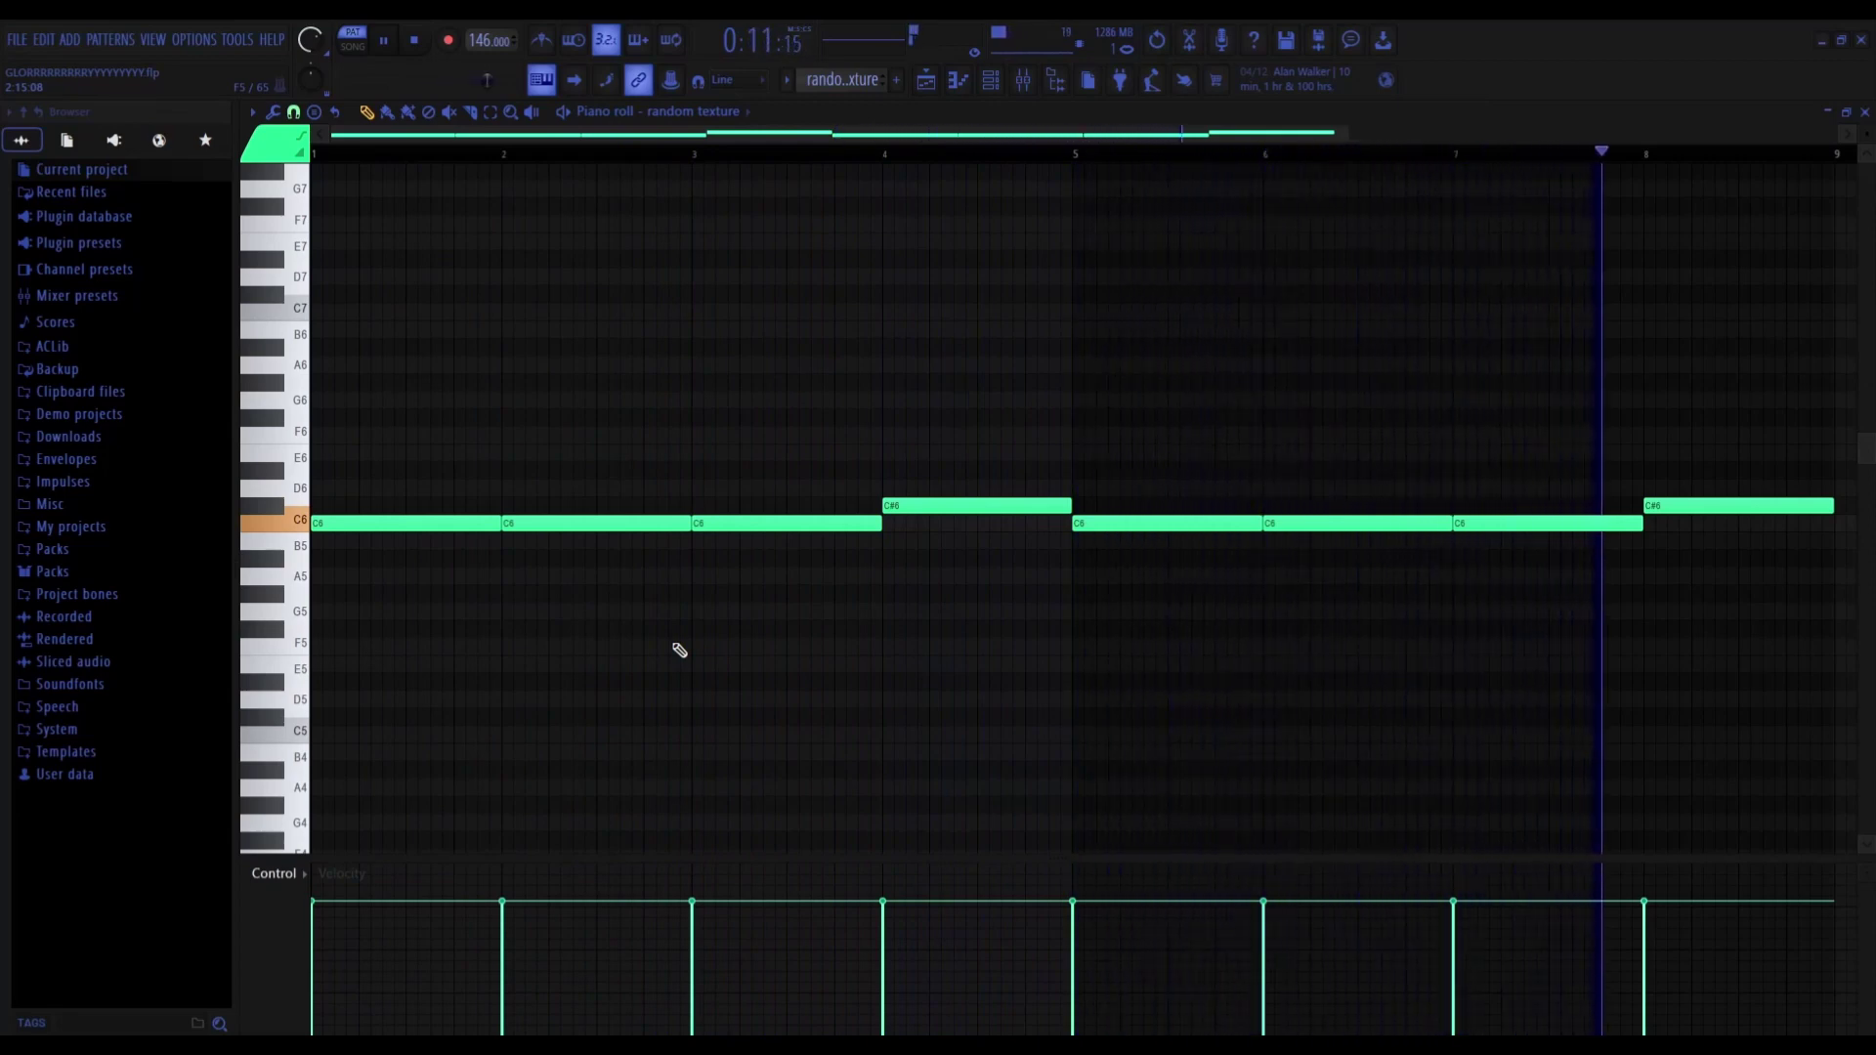
key("space")
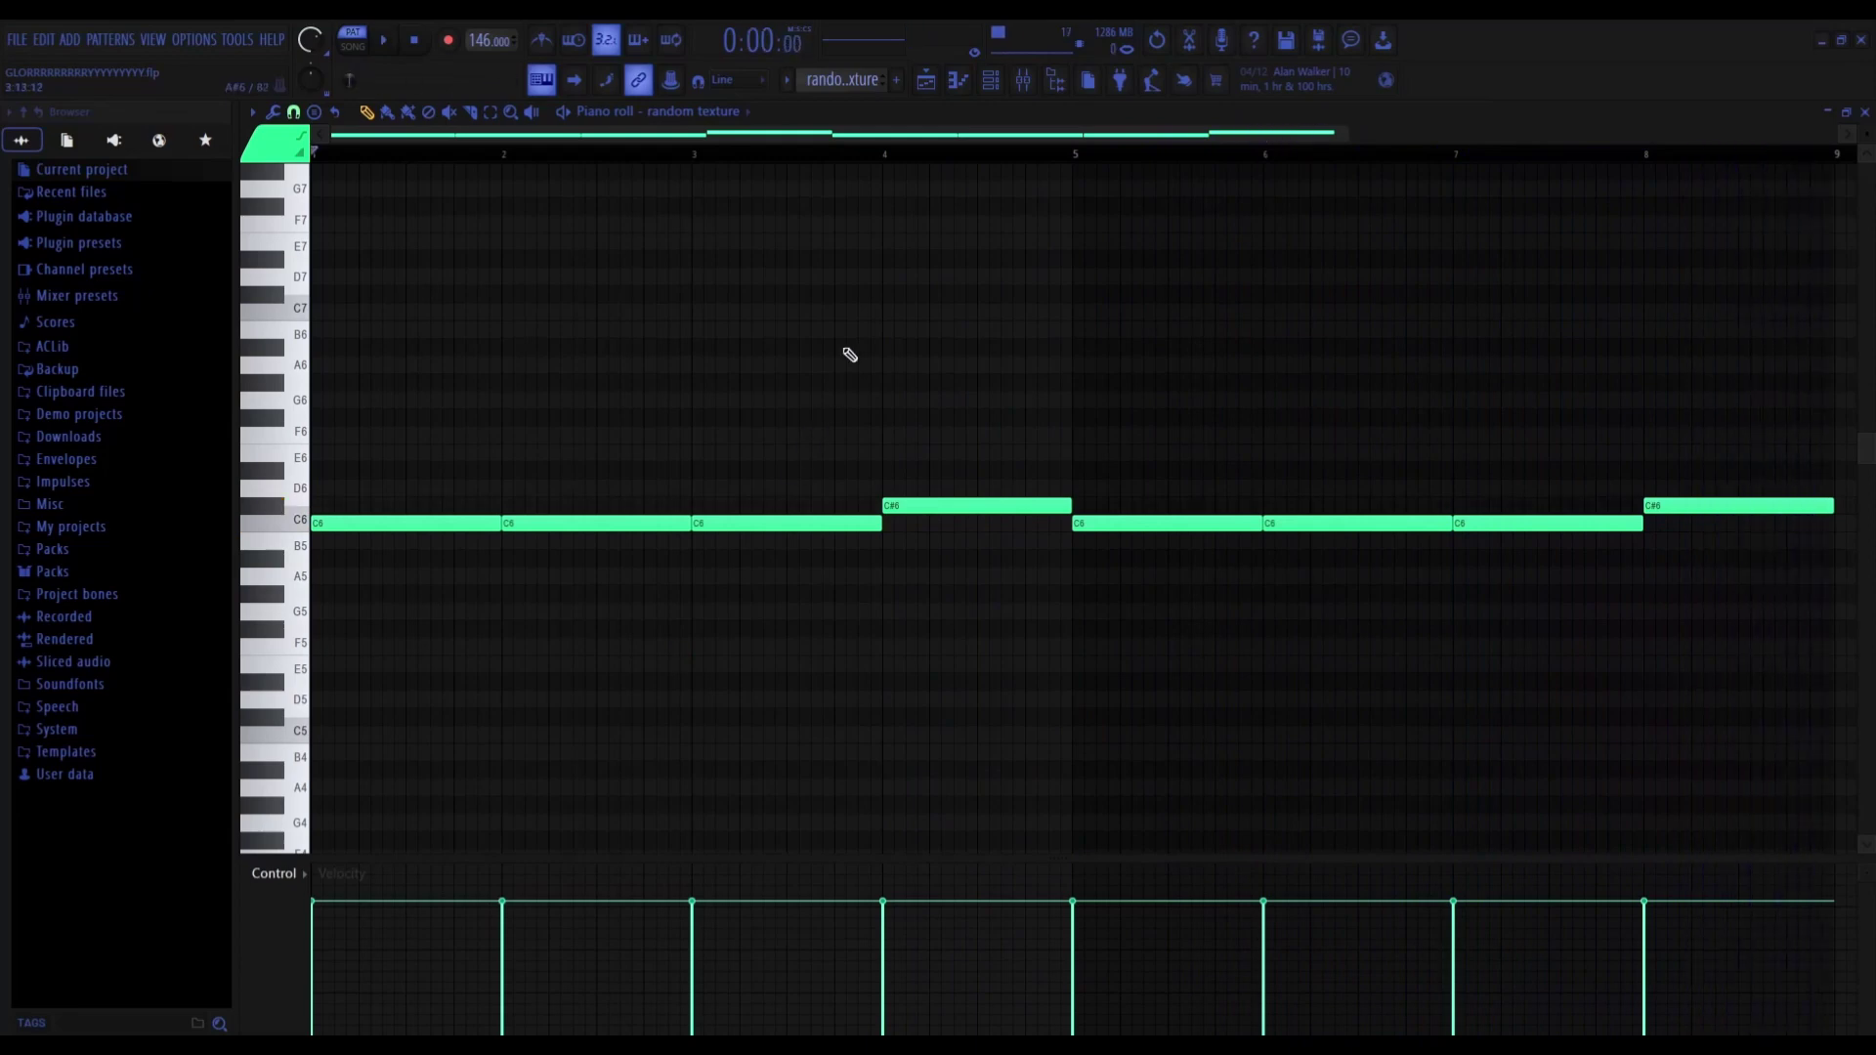
left_click(925, 80)
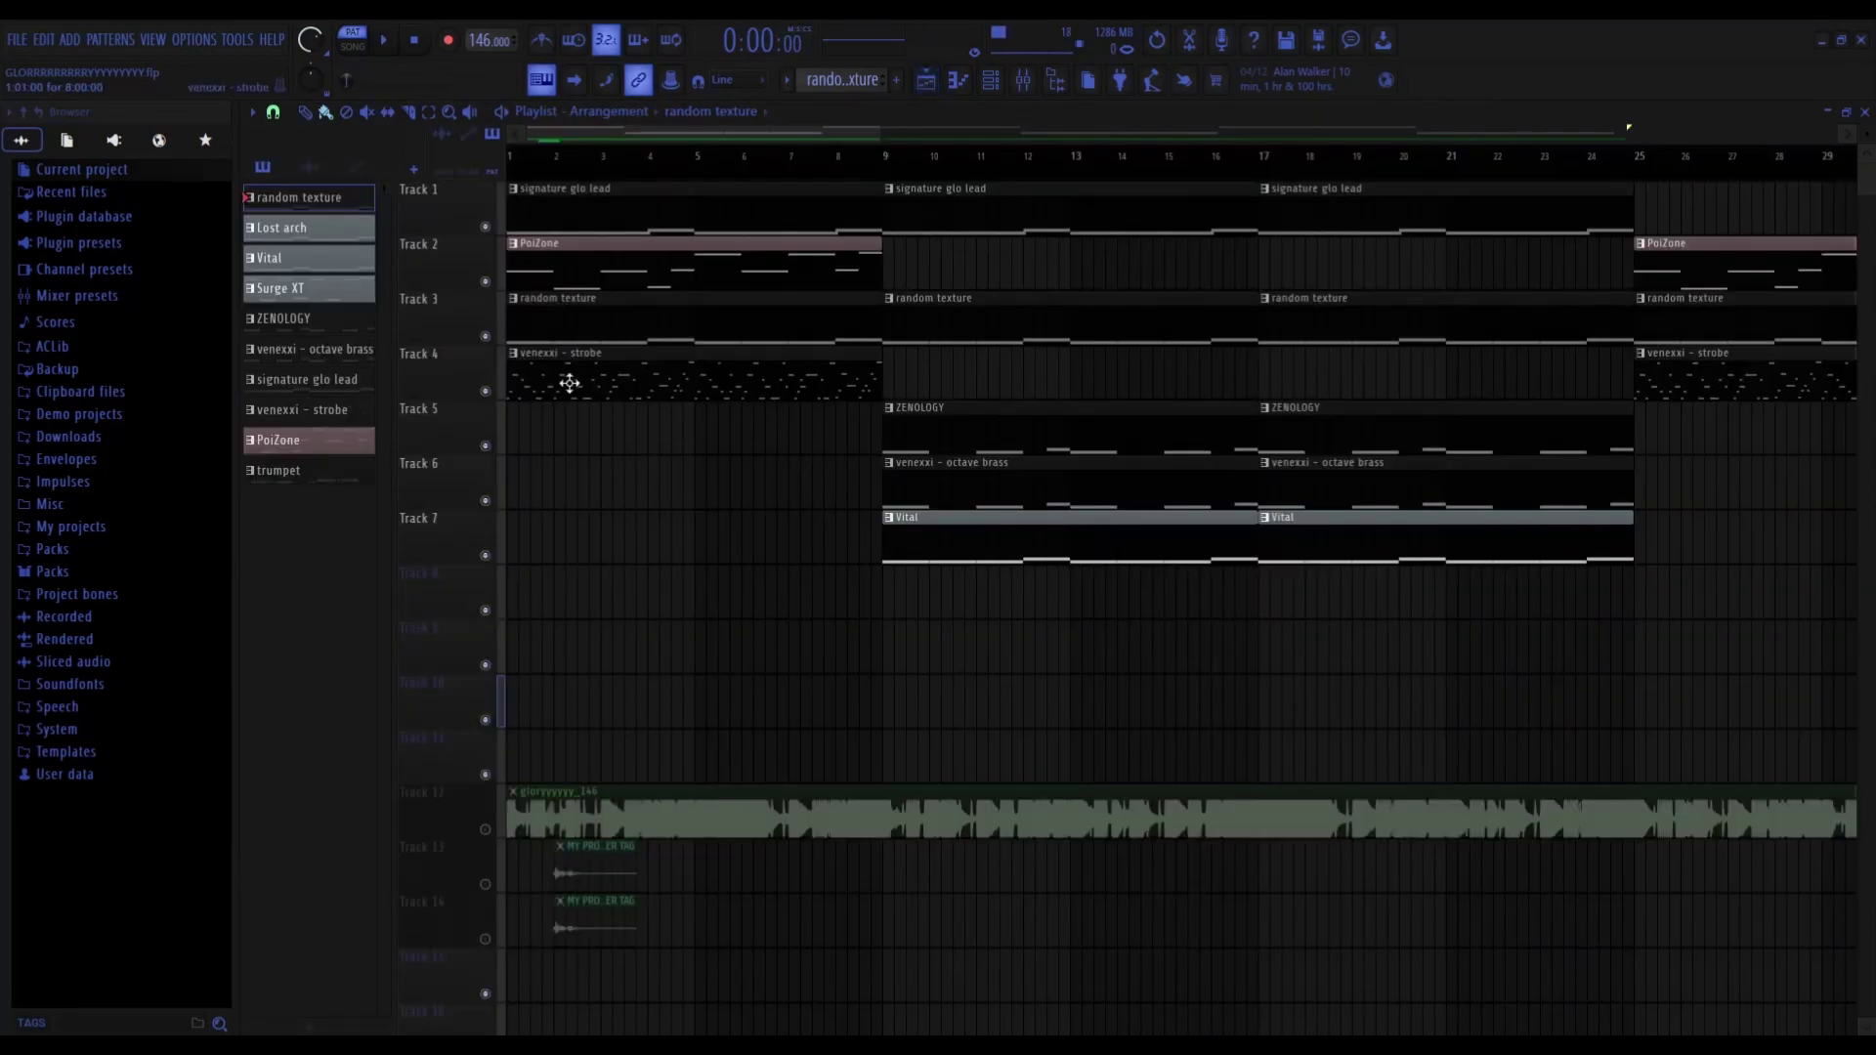
right_click(484, 447)
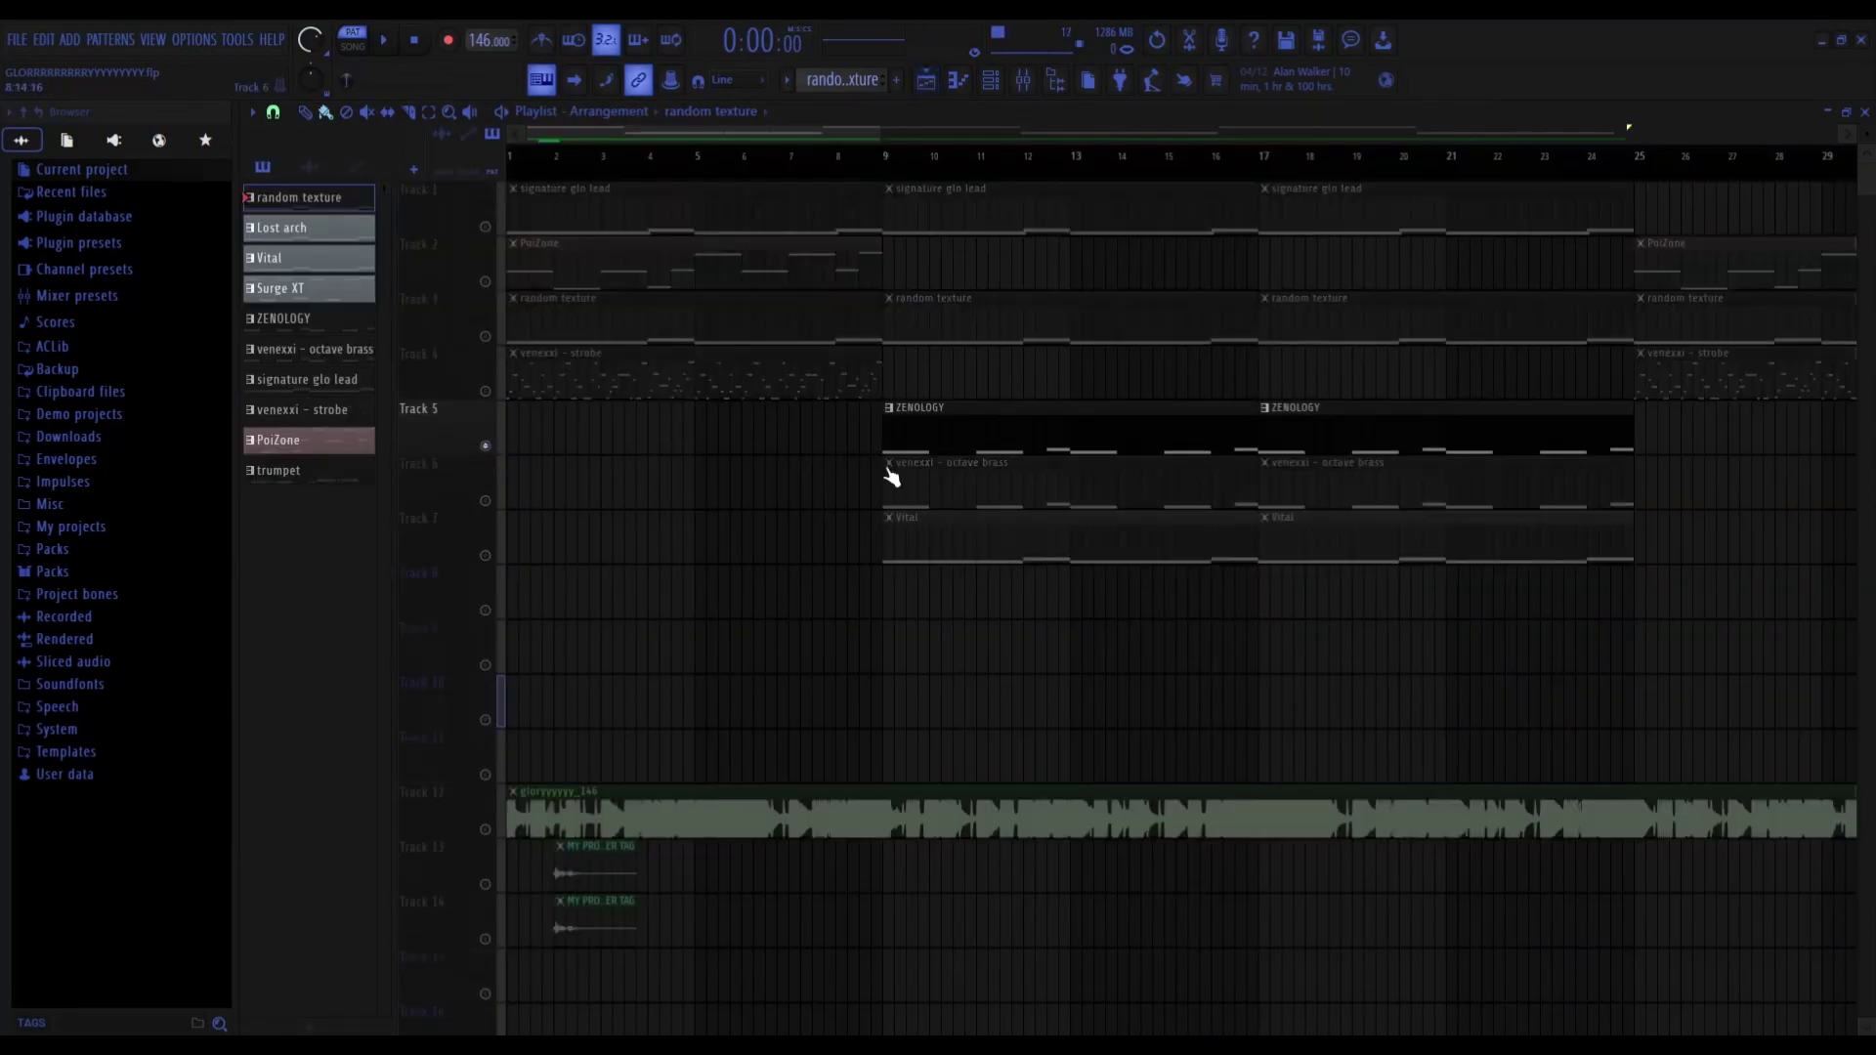
right_click(485, 447)
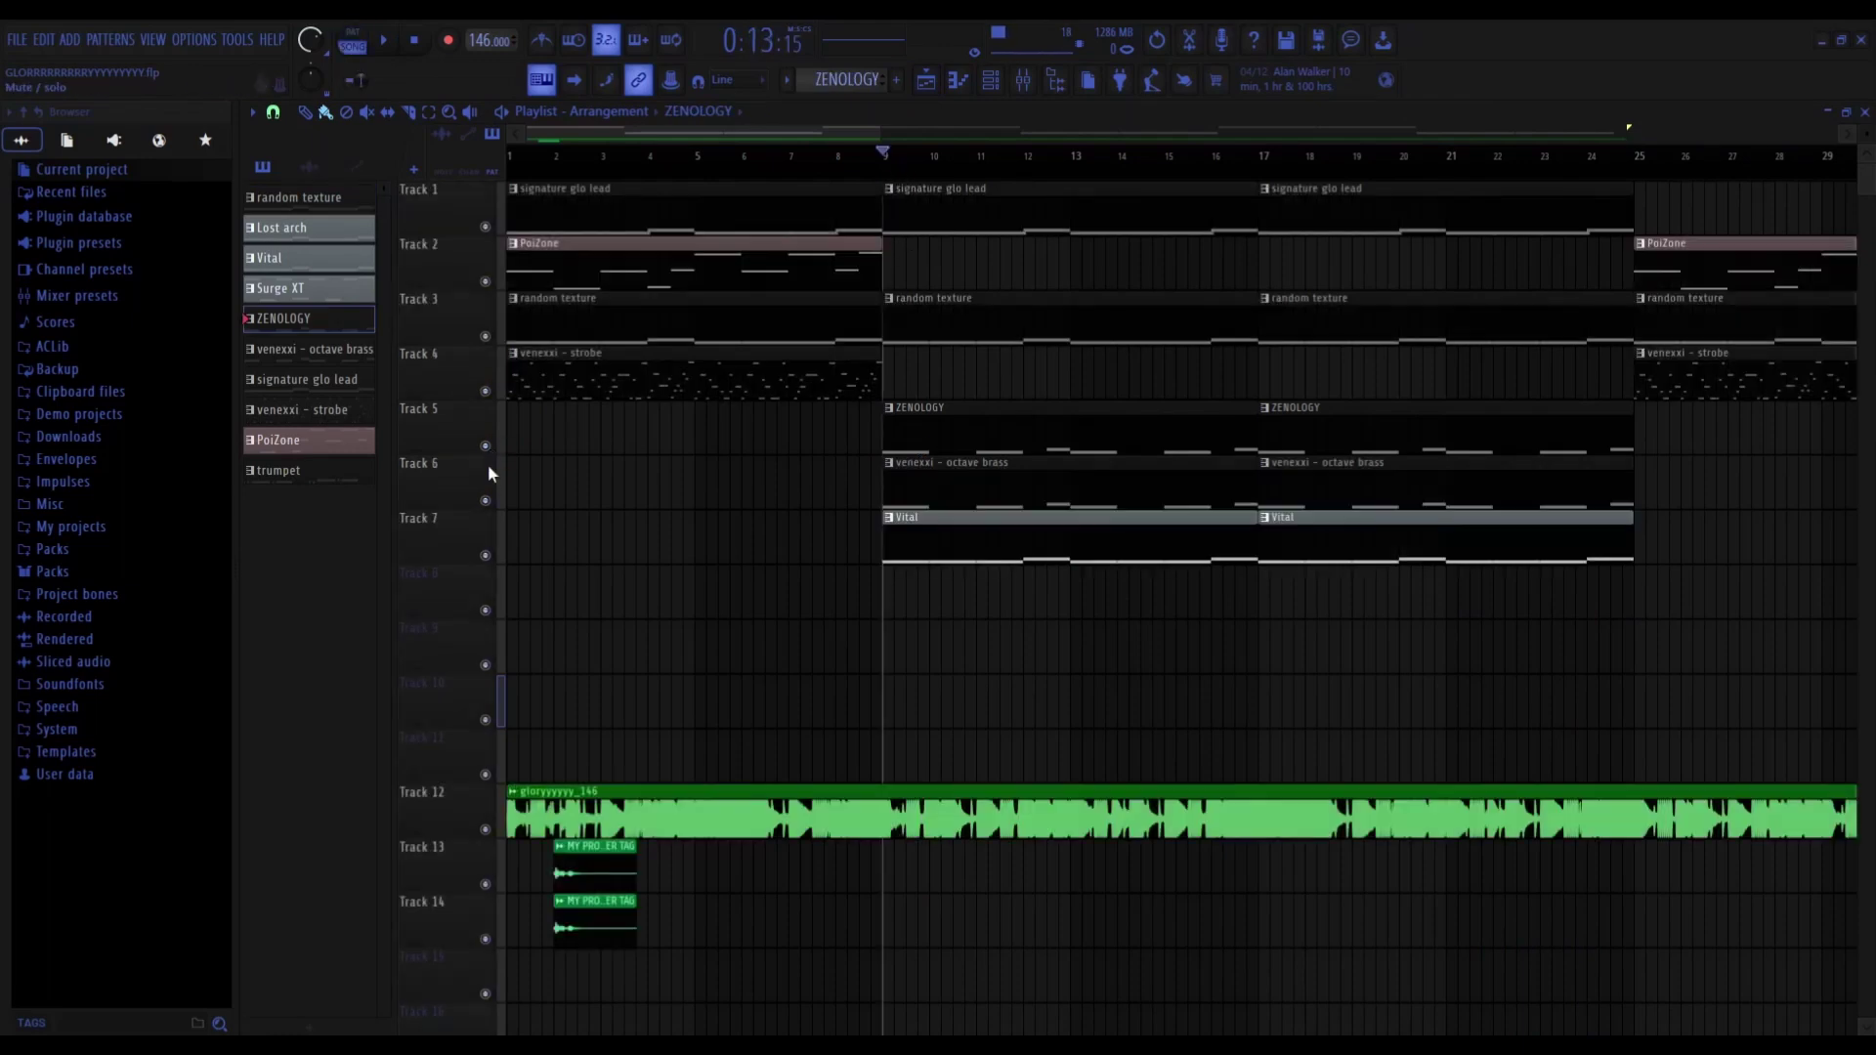
left_click(485, 831)
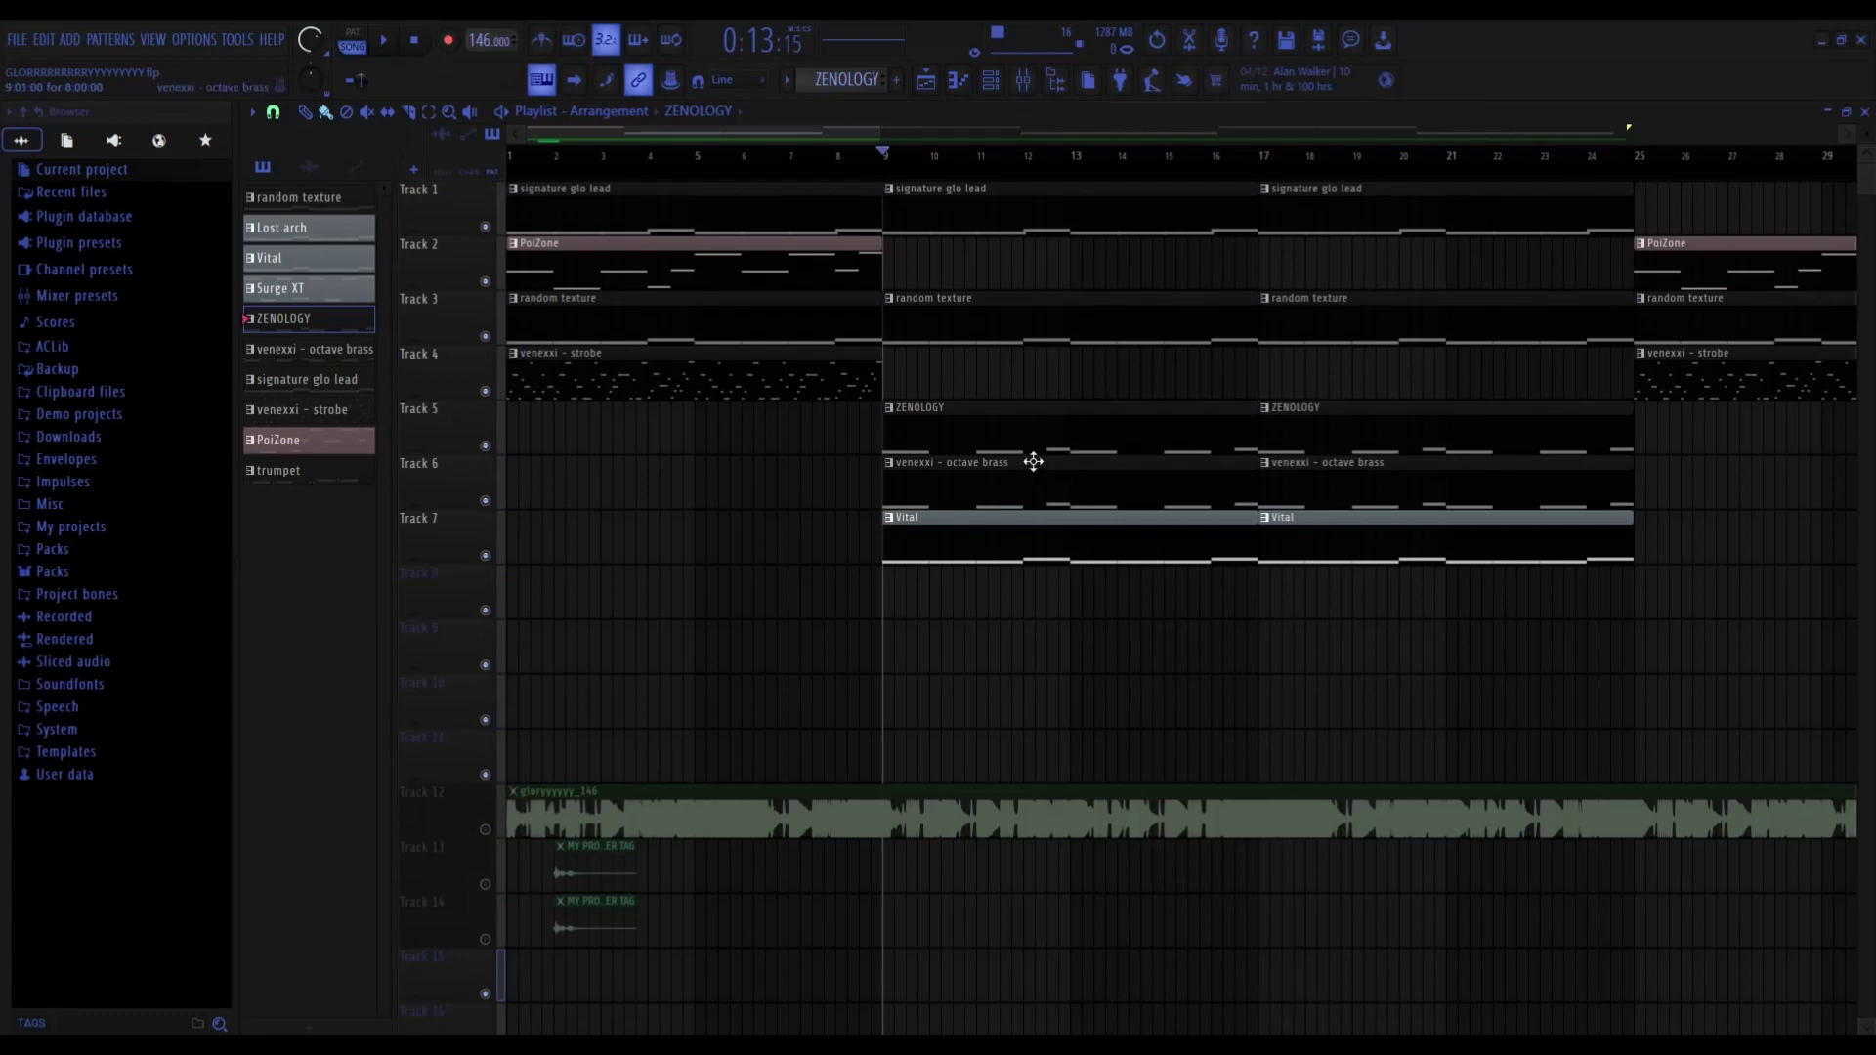
- Show the ZENOLOGY pattern's notes in the Piano roll and start playing the pattern
left_click(962, 86)
double_click(446, 741)
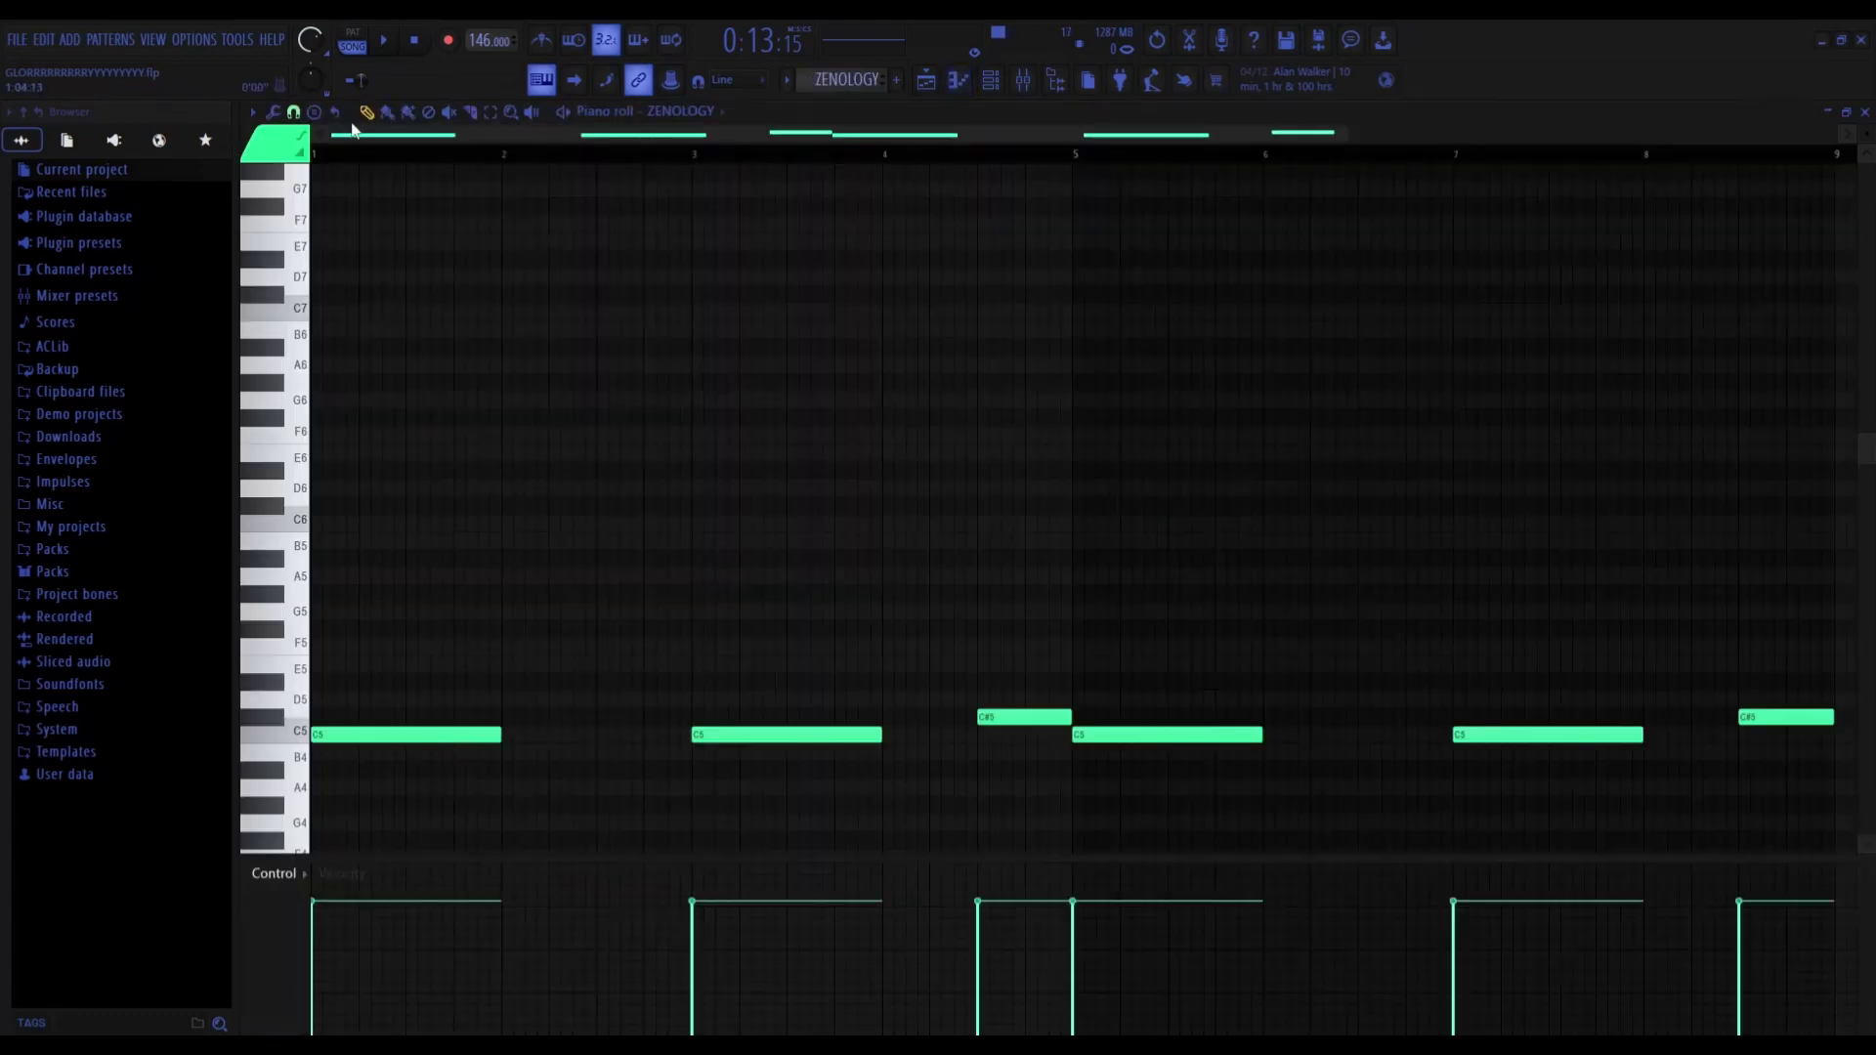
key("space")
scroll(690, 620, "down", 1)
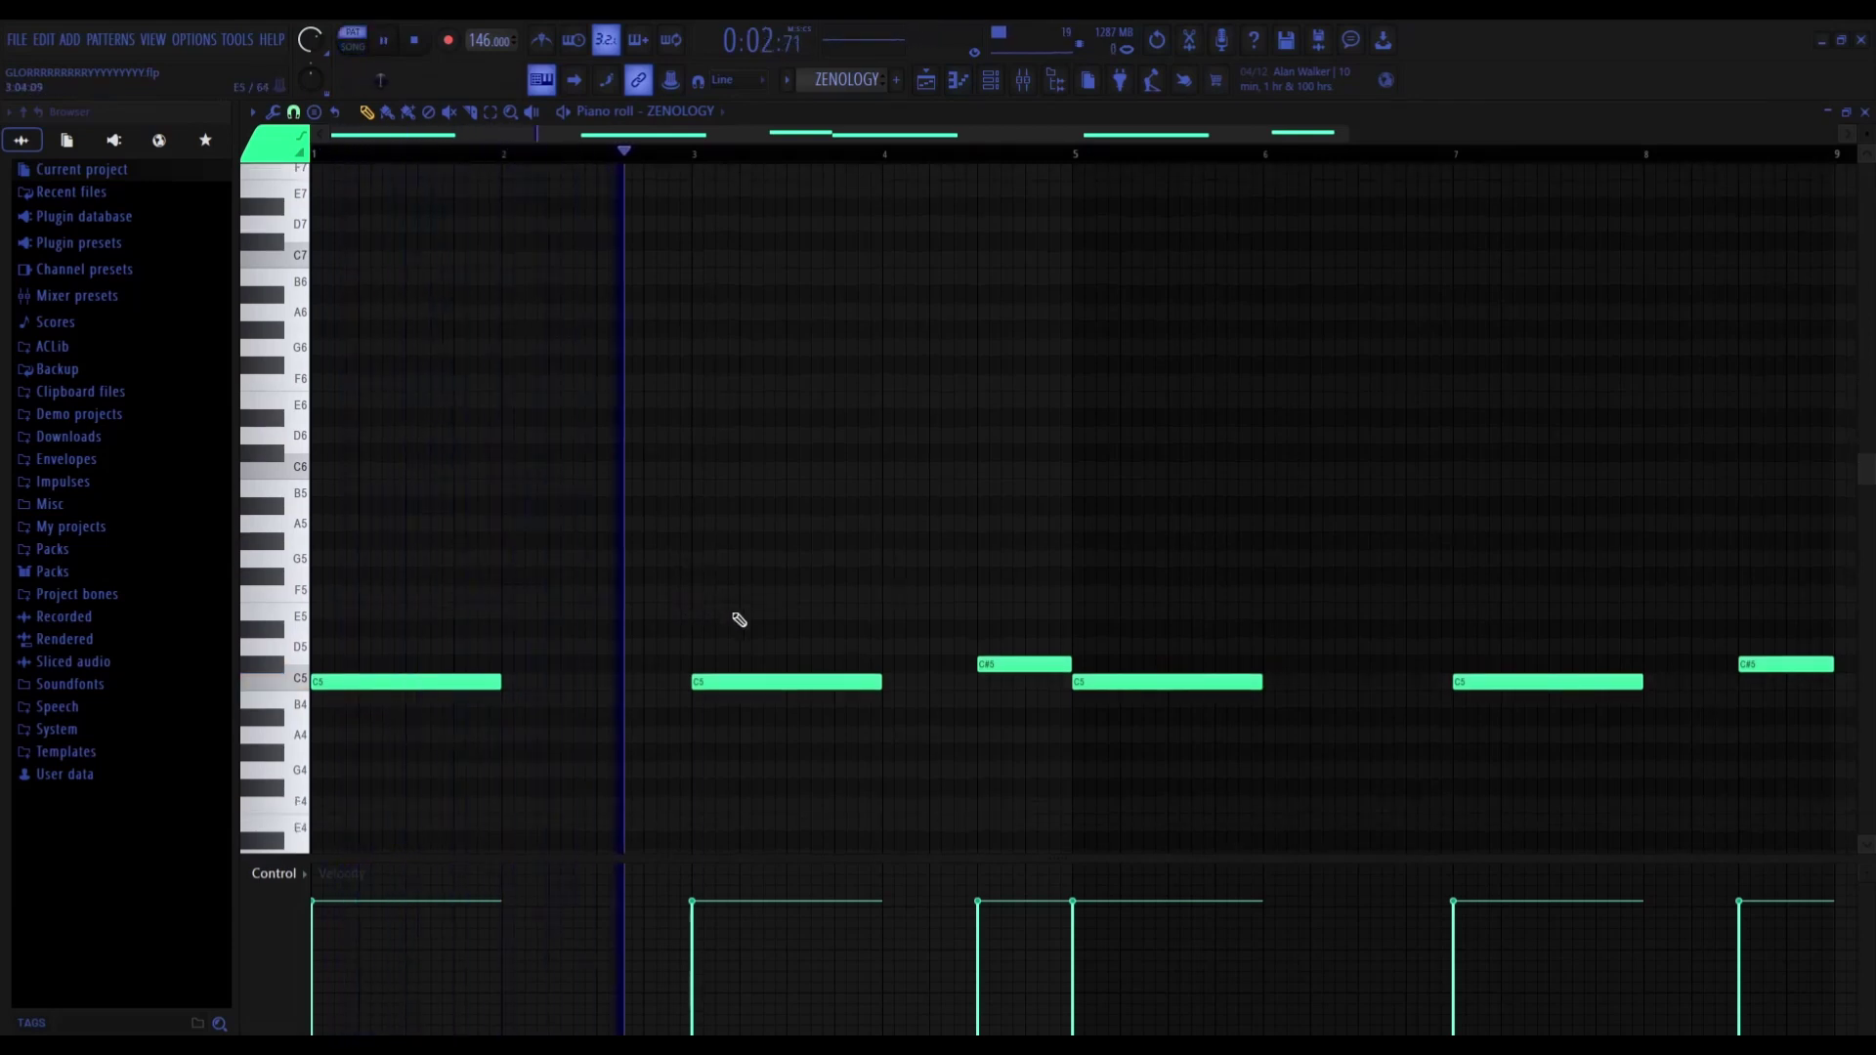
scroll(737, 619, "down", 1)
- View the ZENOLOGY instrument's preset from the Channel rack during playback, close it and stop playing
left_click(992, 80)
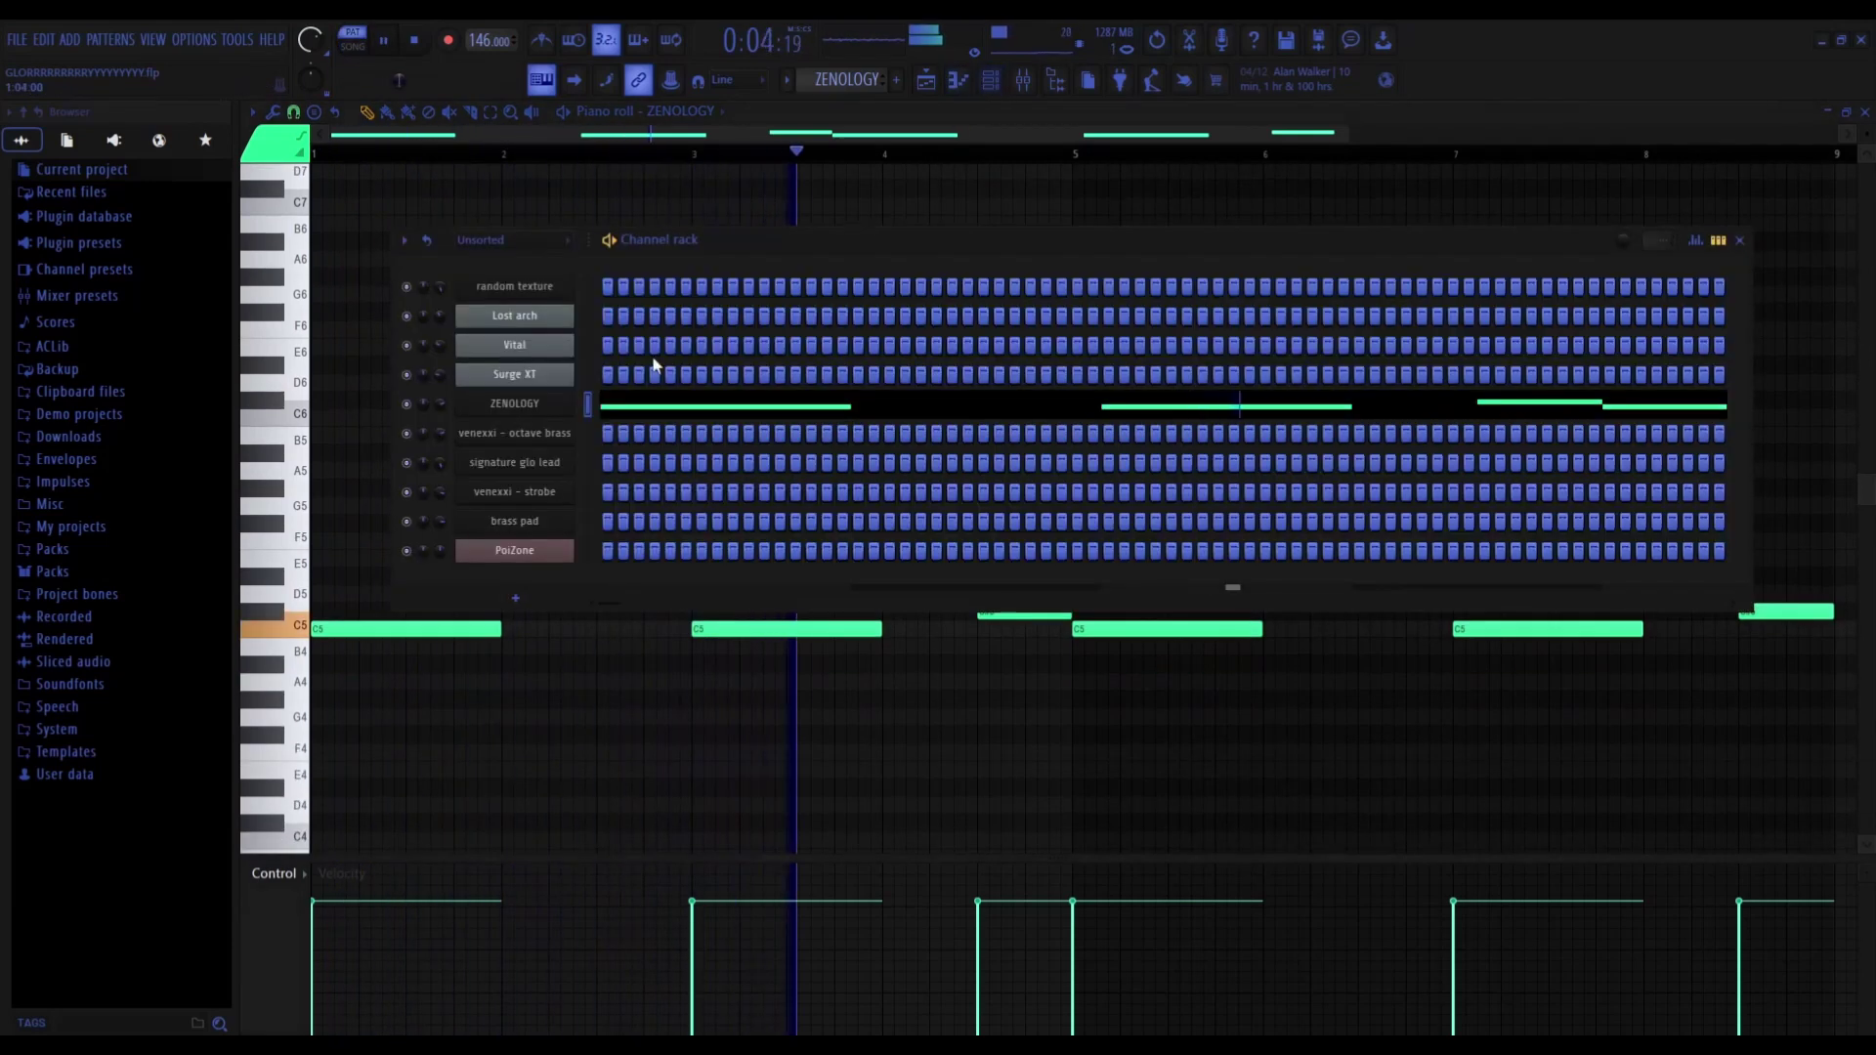
left_click(561, 405)
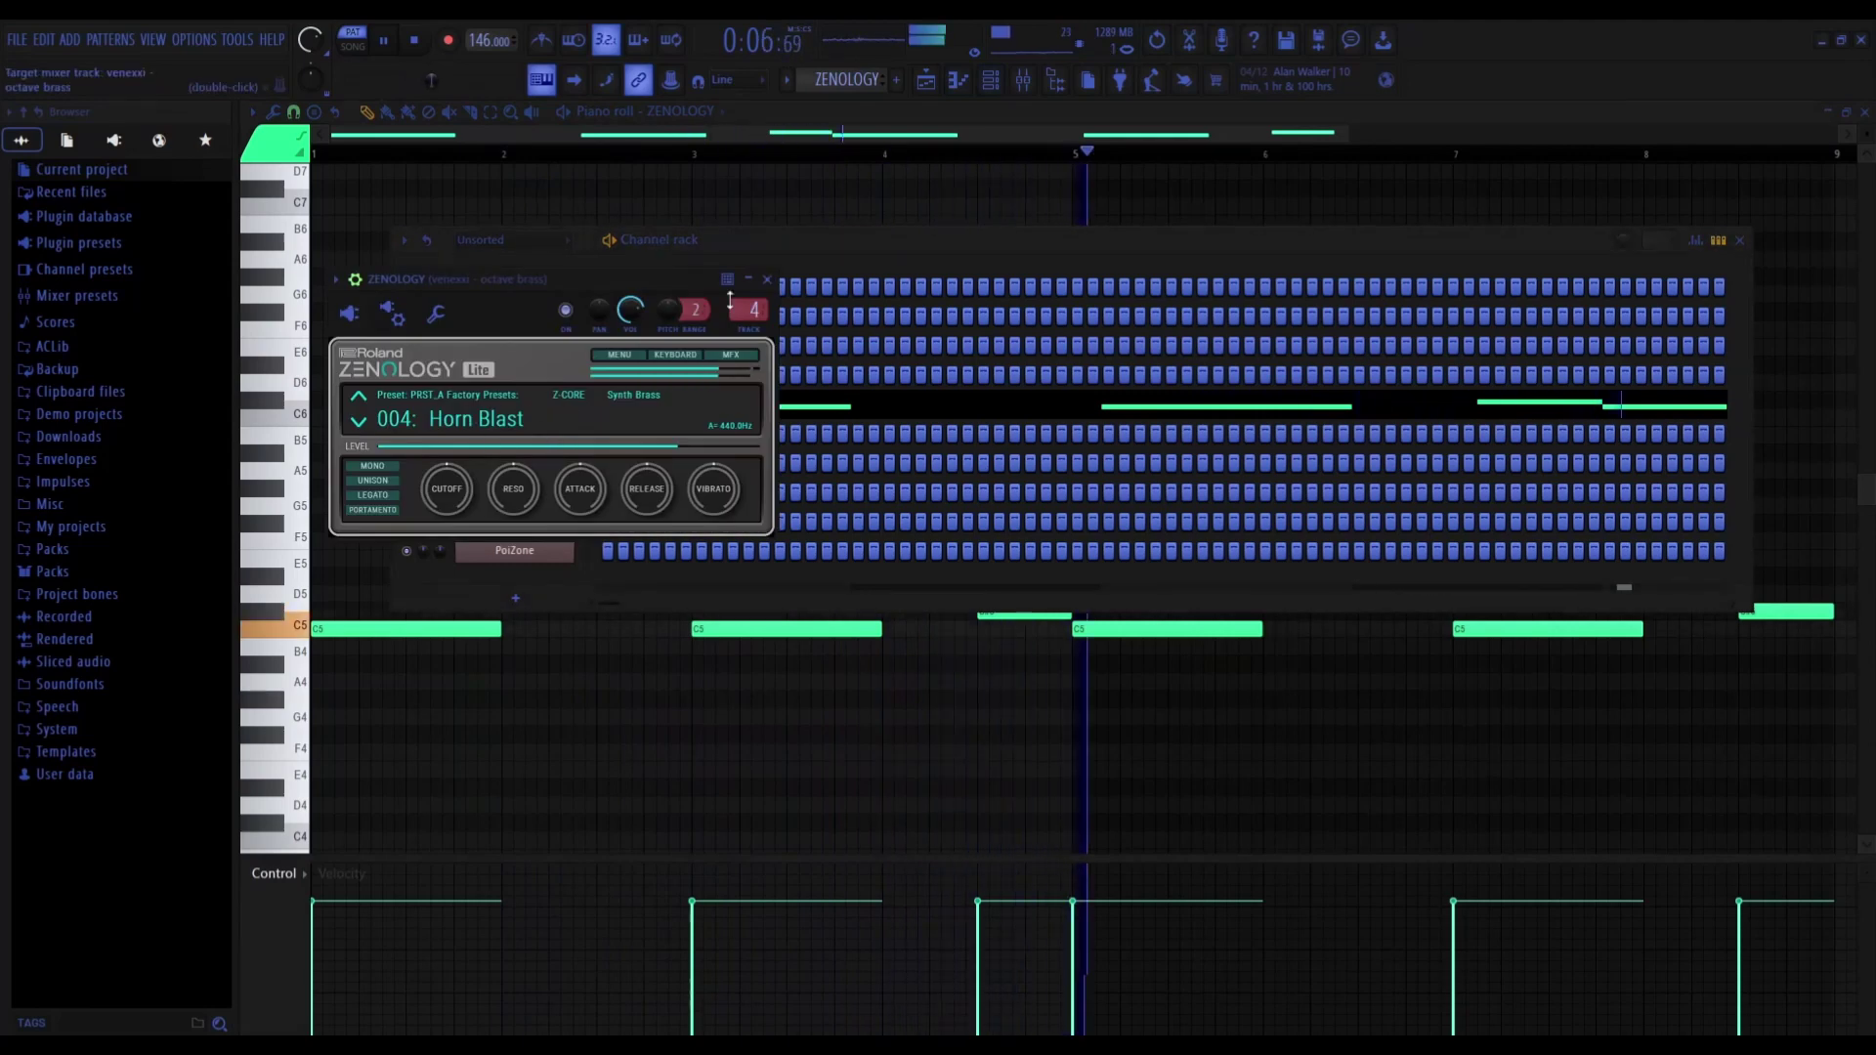
left_click(767, 280)
left_click(636, 695)
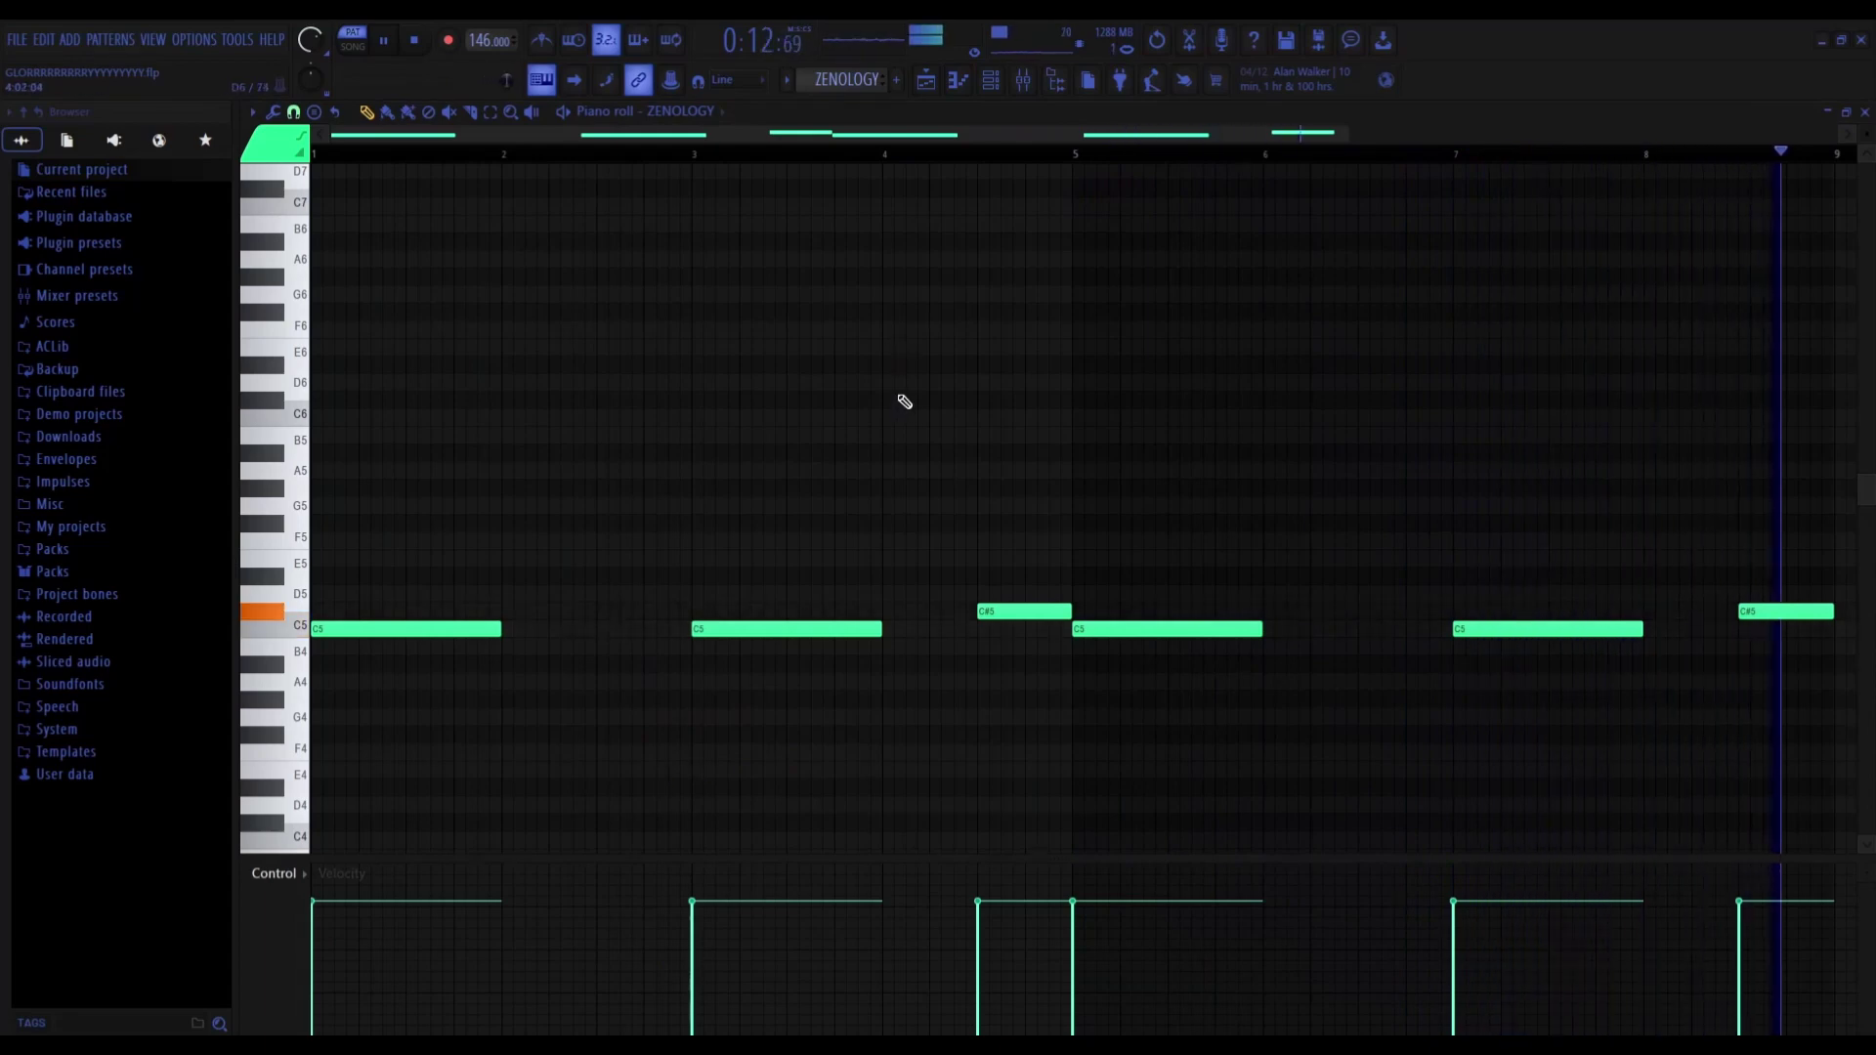
key("space")
- Show the venexxi - octave brass pattern's notes in the Piano roll, play the pattern and stop playback
left_click(928, 86)
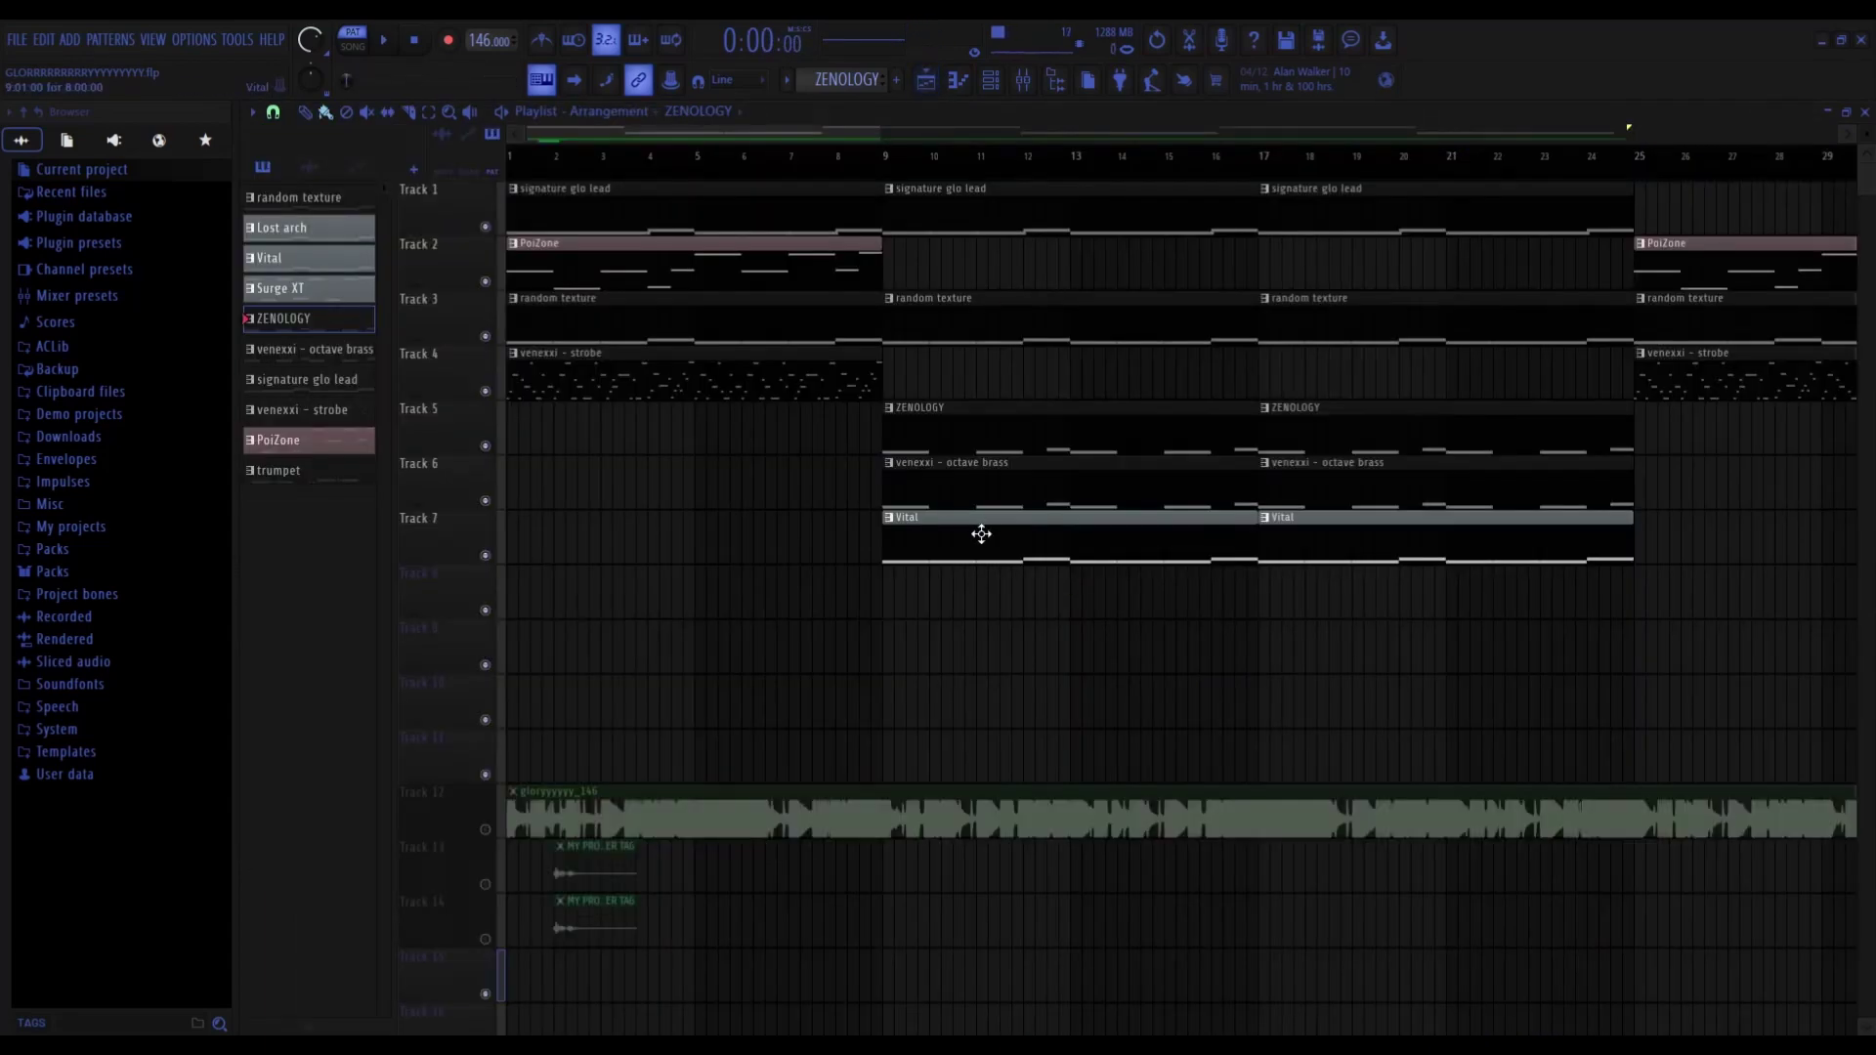
left_click(973, 83)
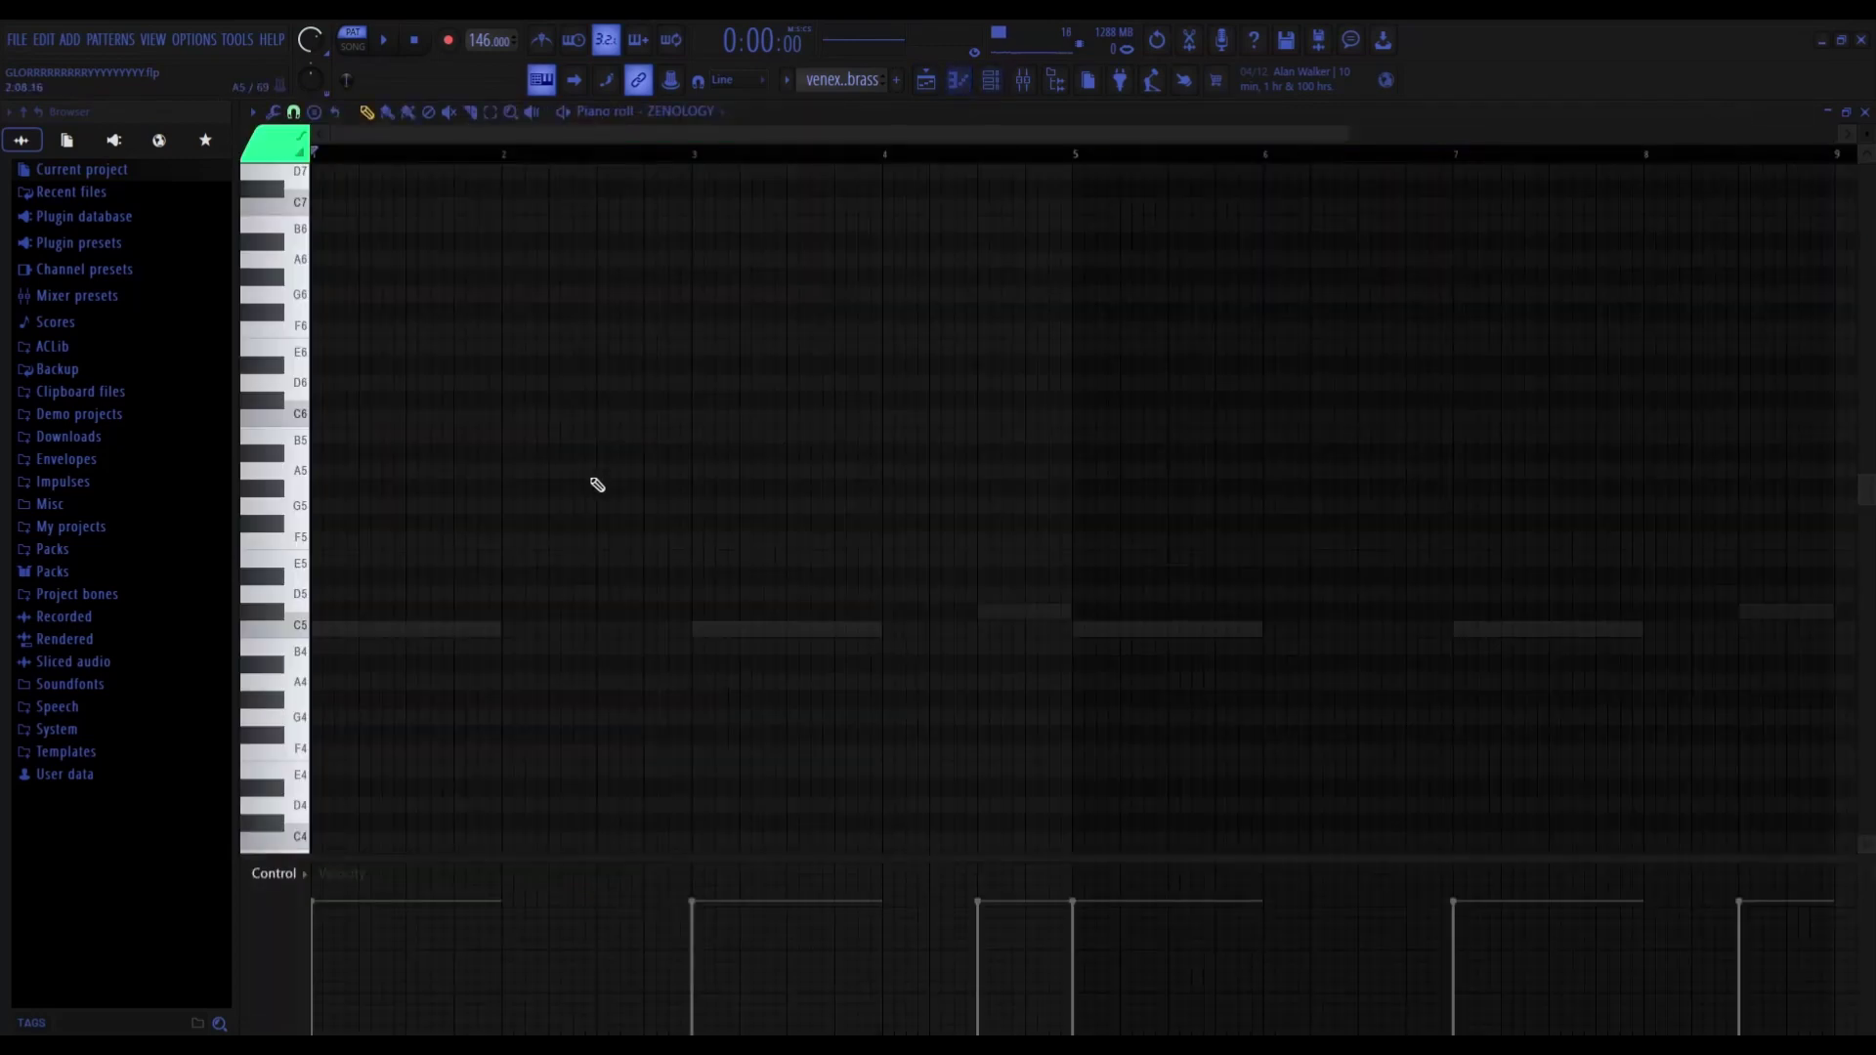
double_click(430, 633)
key("space")
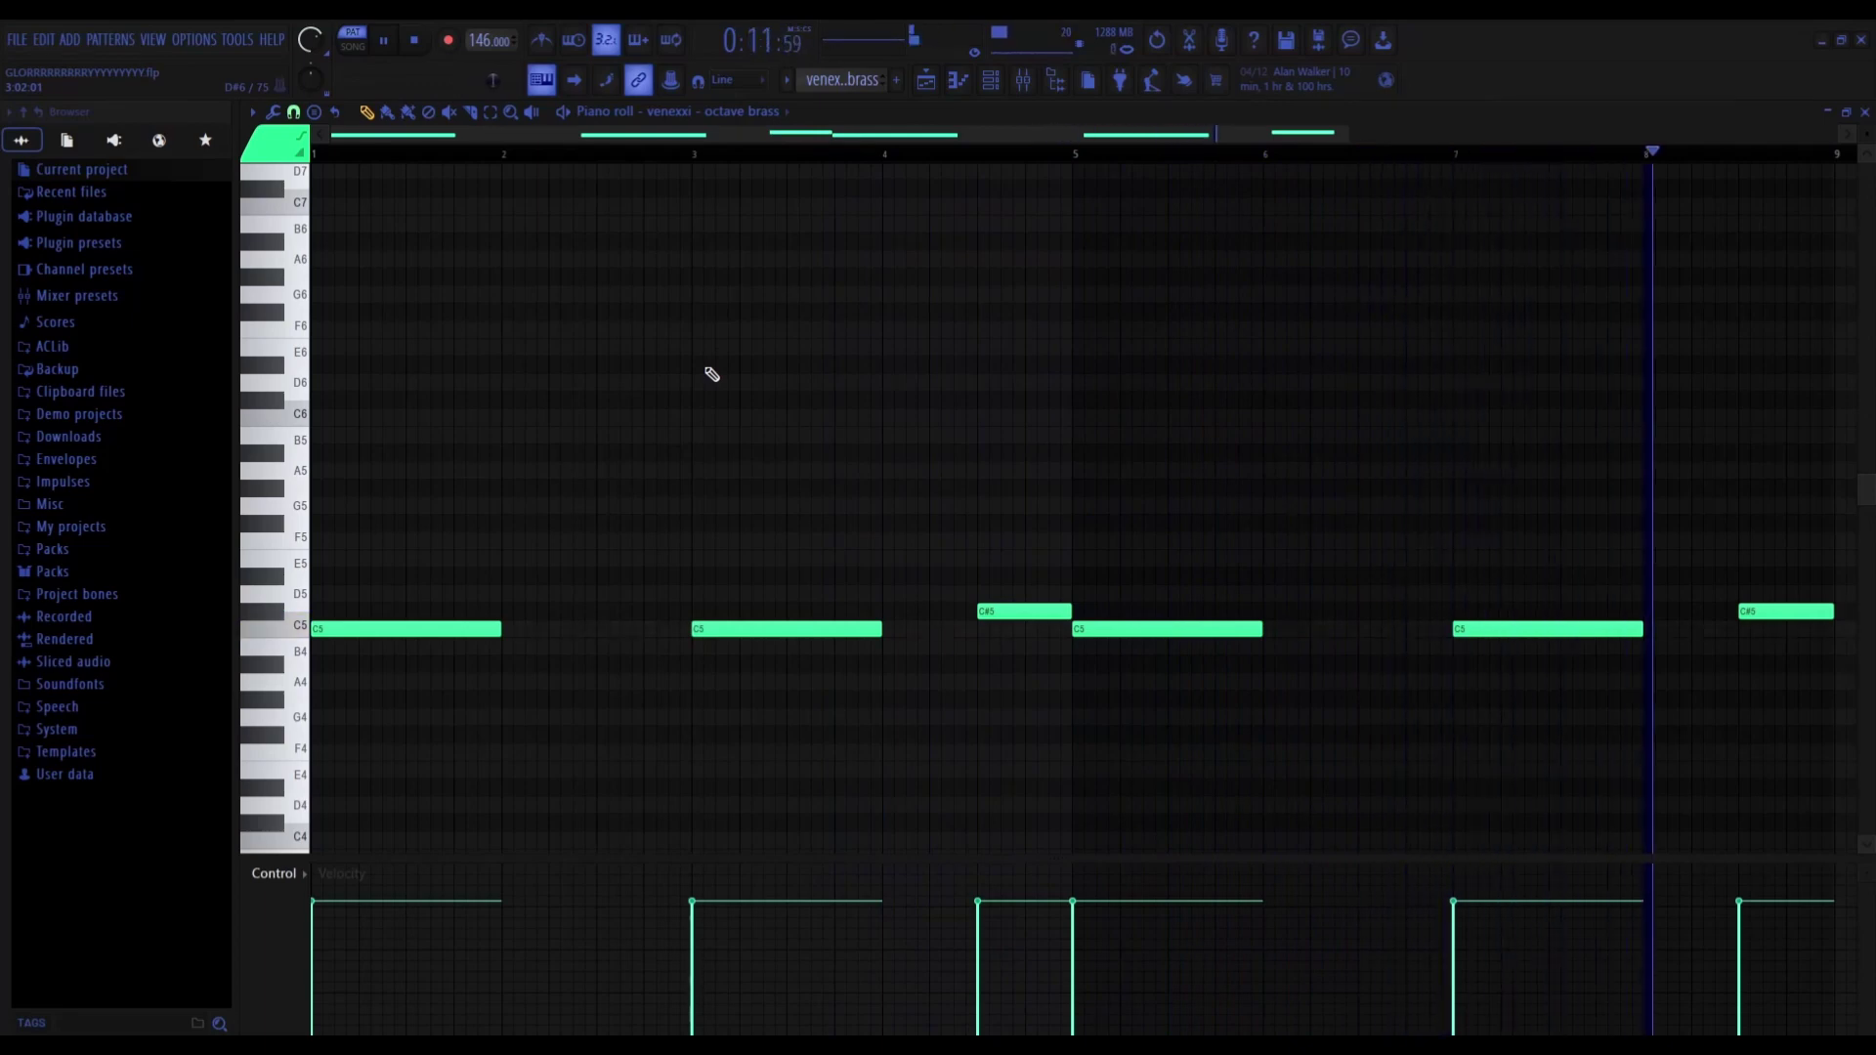
key("space")
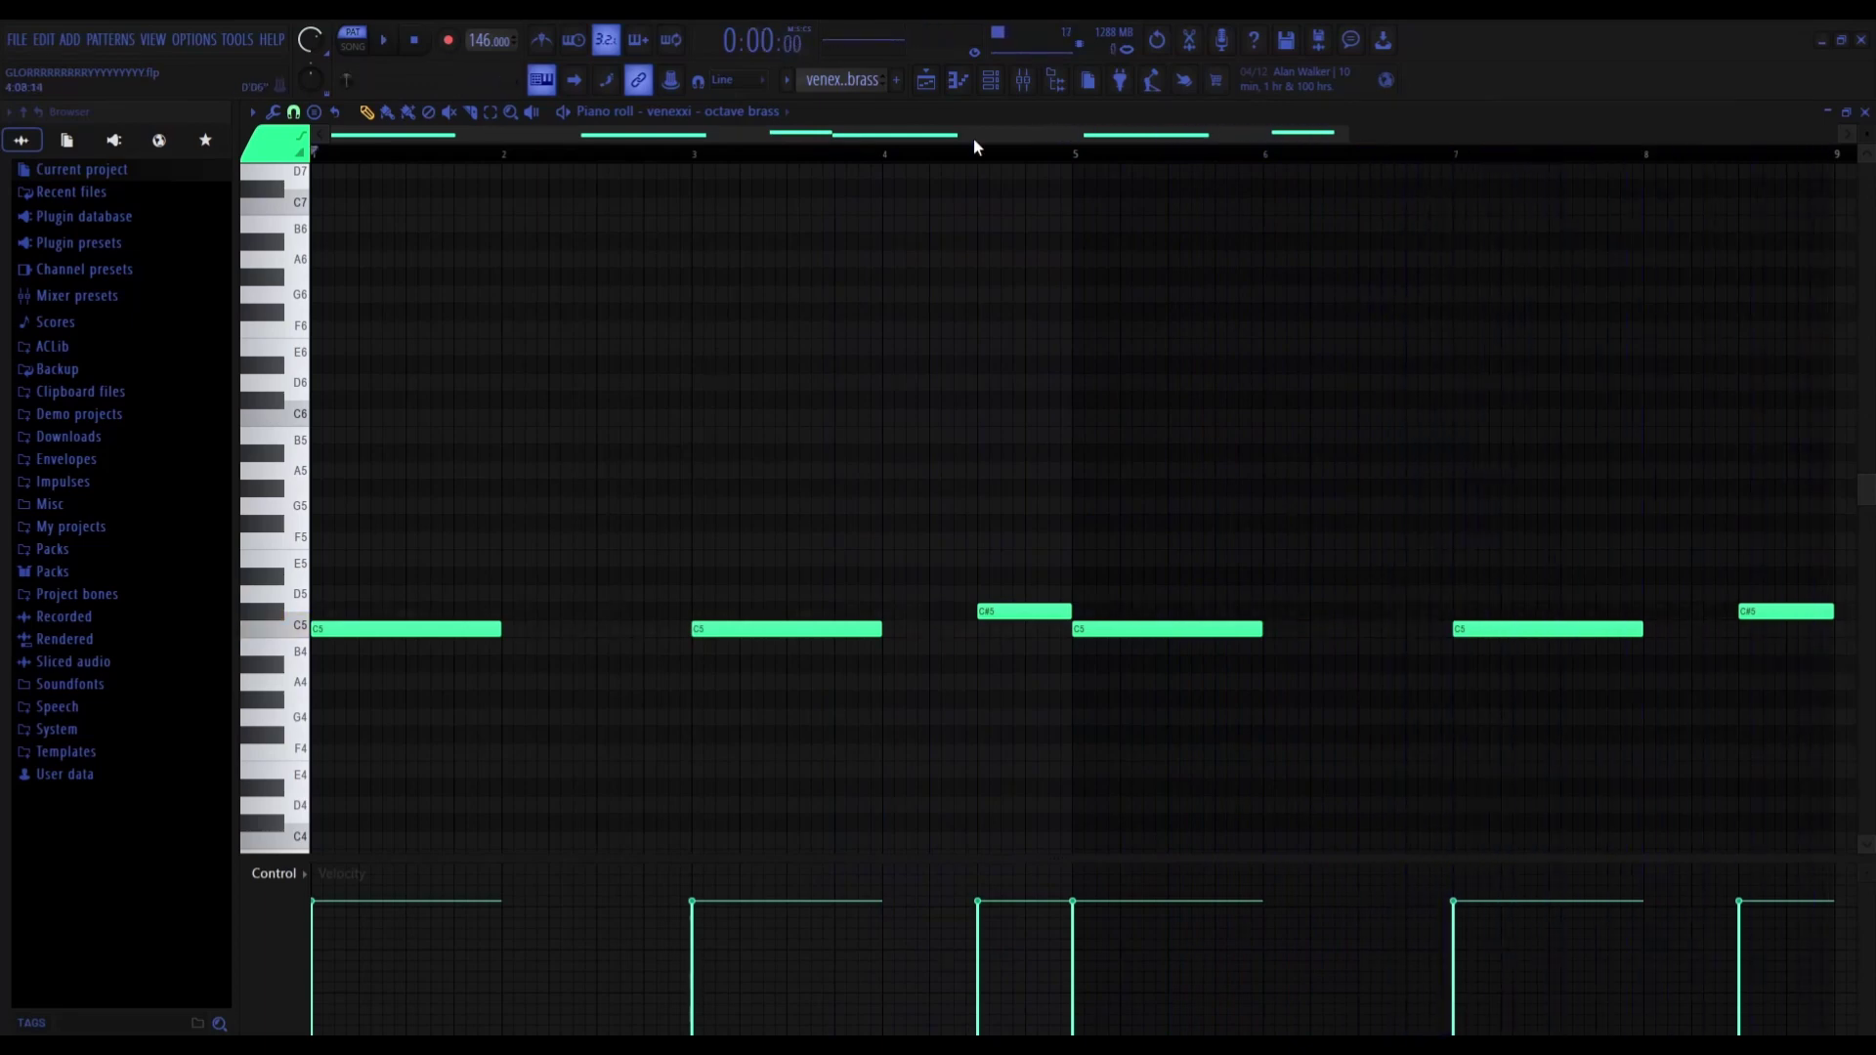
- Show the Vital pattern's notes from track 7 in the Piano roll and start playing the pattern
left_click(936, 90)
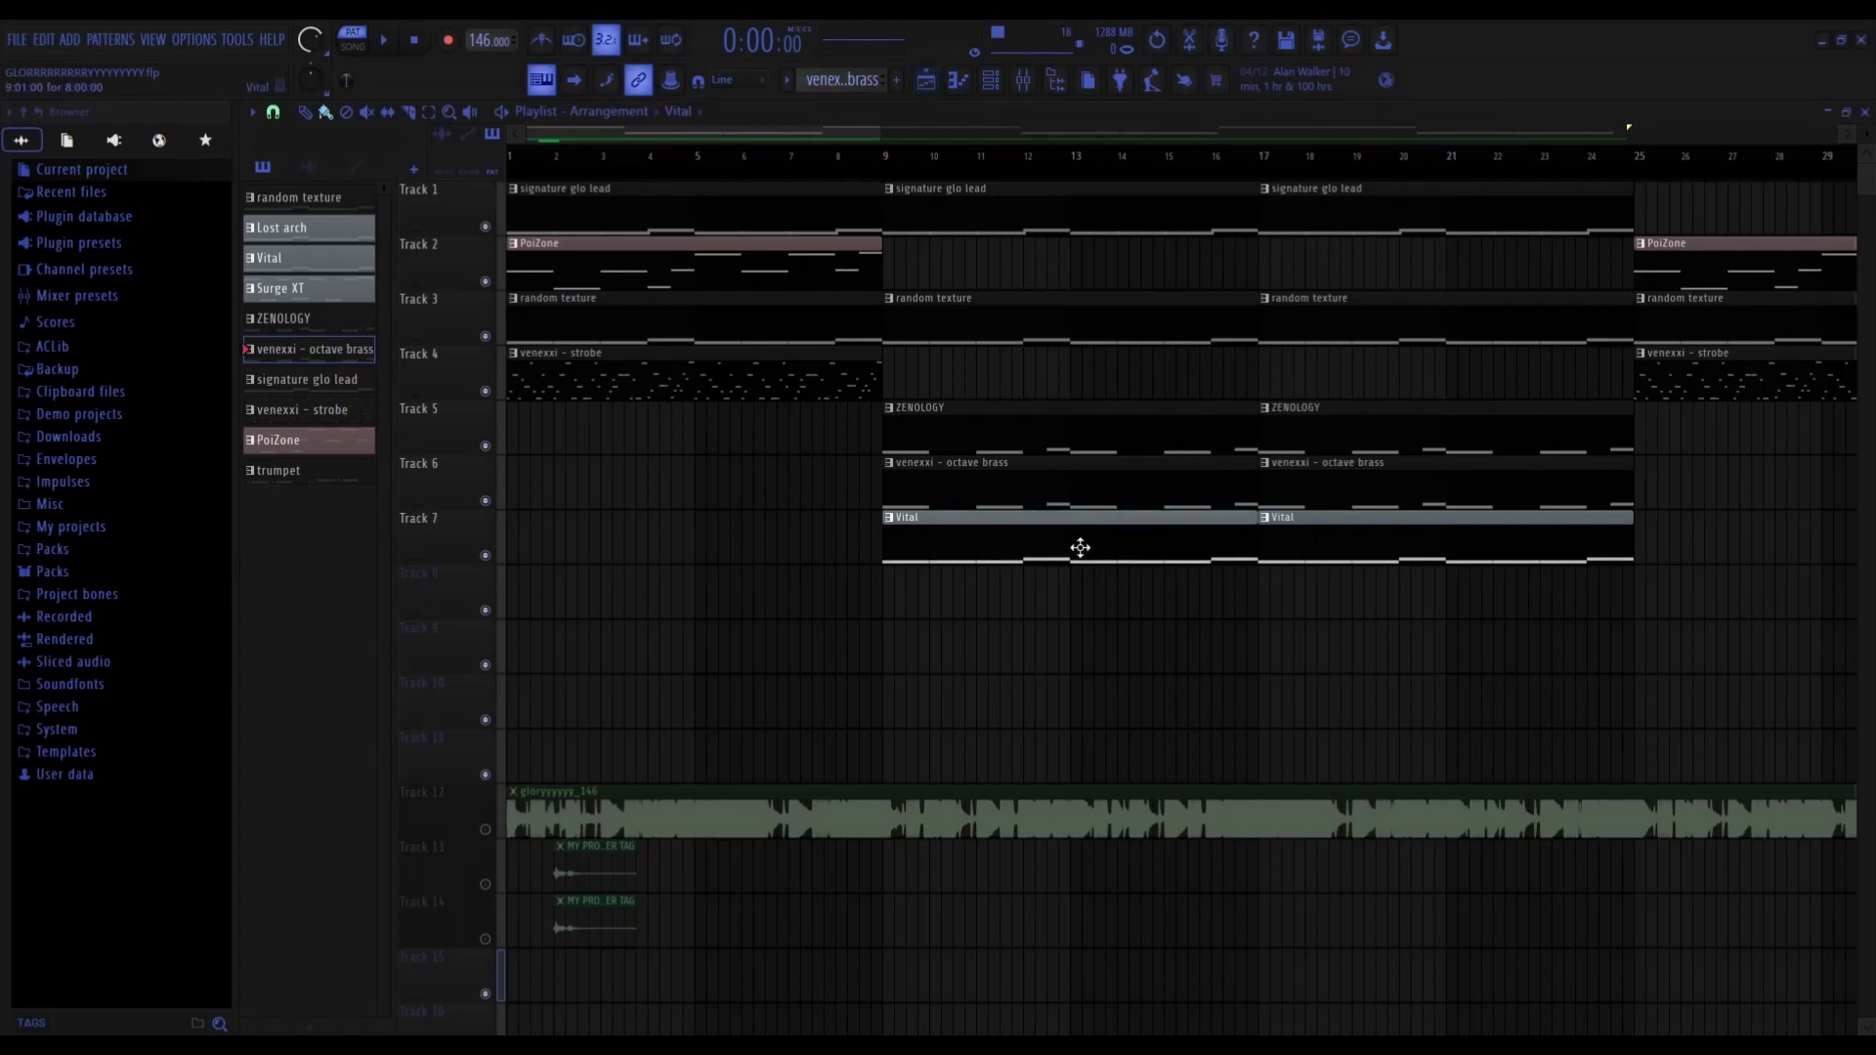
left_click(962, 86)
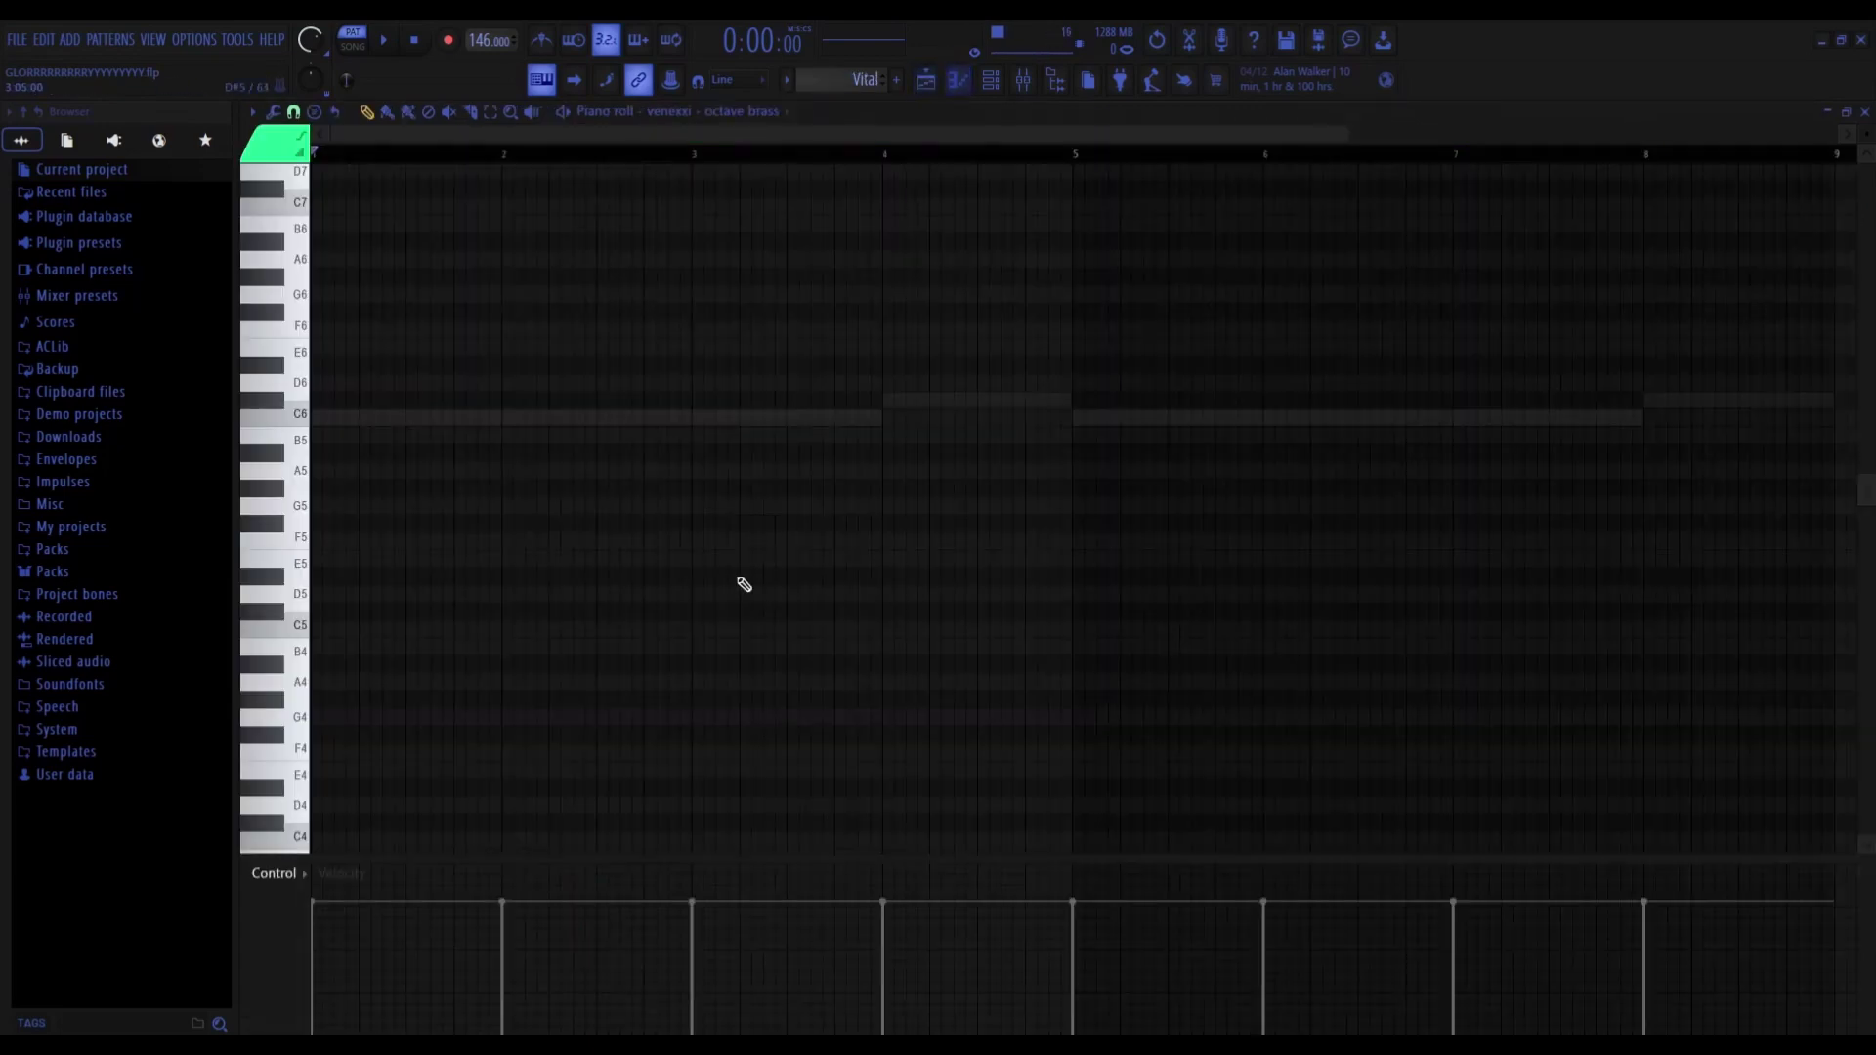
double_click(655, 422)
key("space")
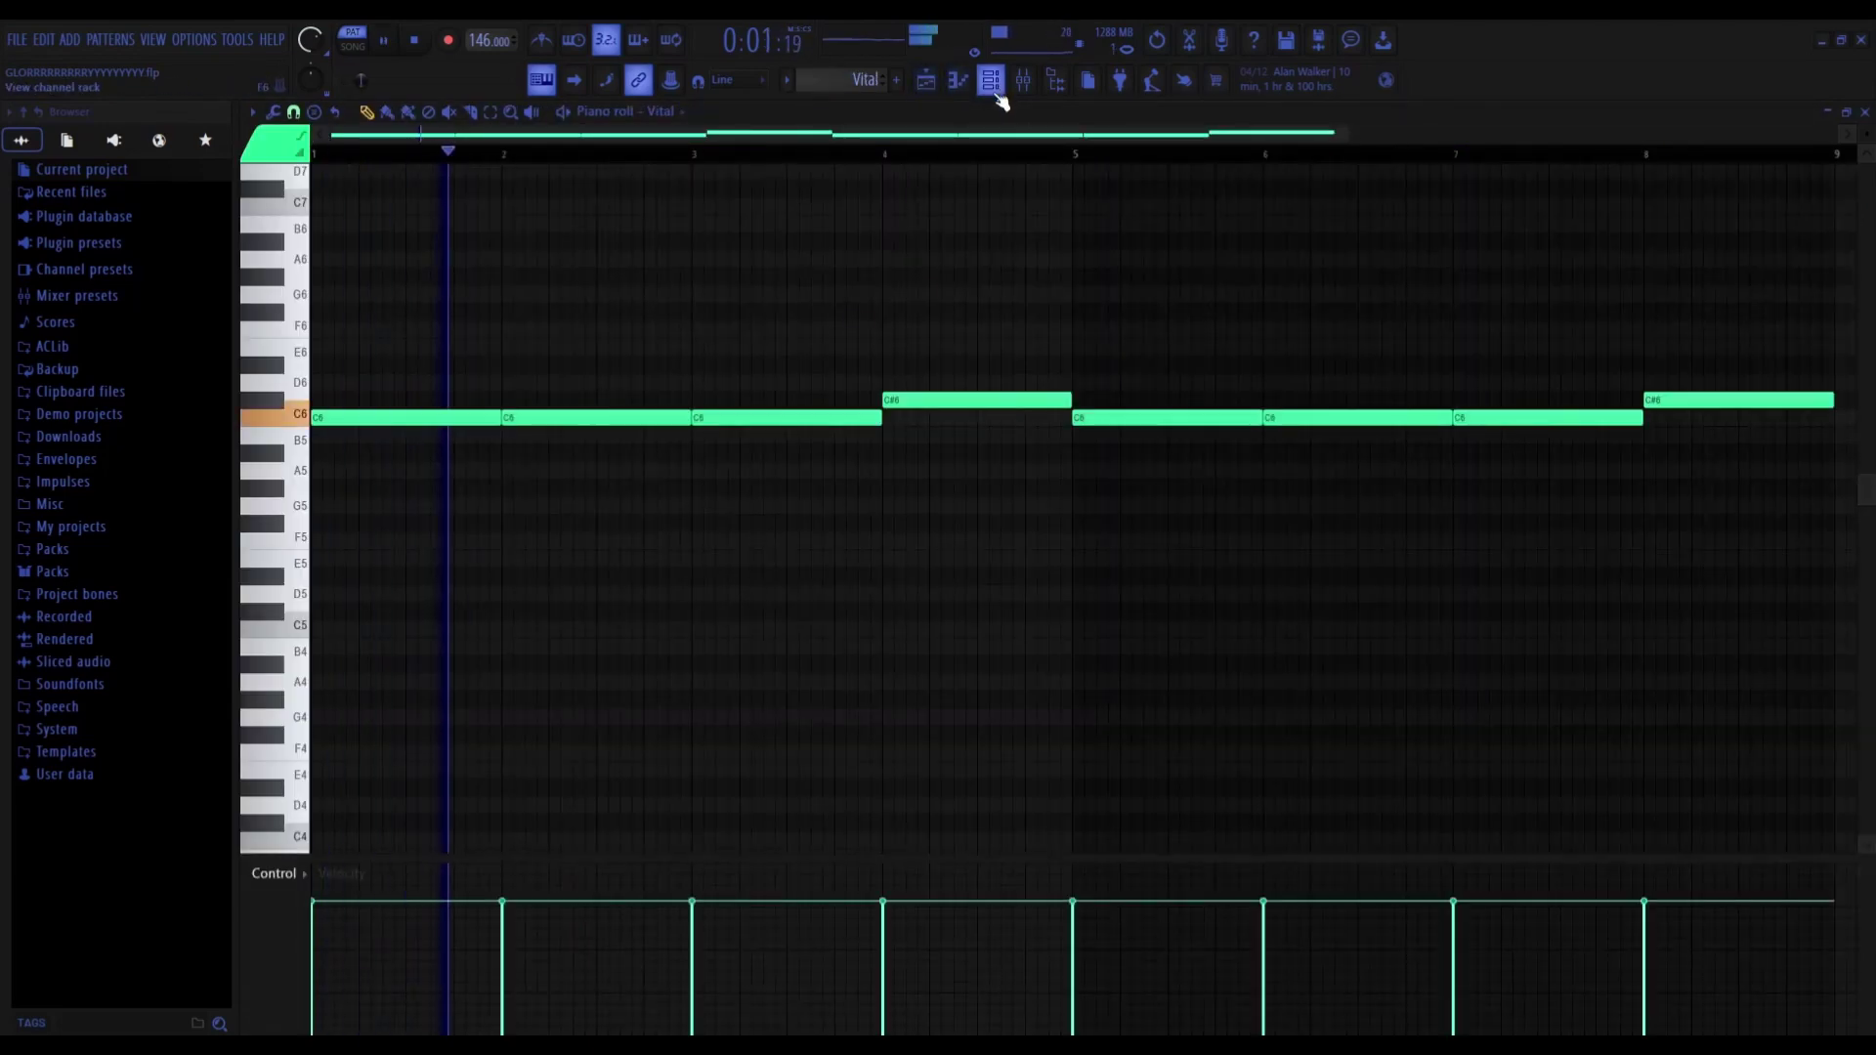
- View the Vital synth's preset from the Channel rack, and close the plugin and the Channel rack
left_click(993, 86)
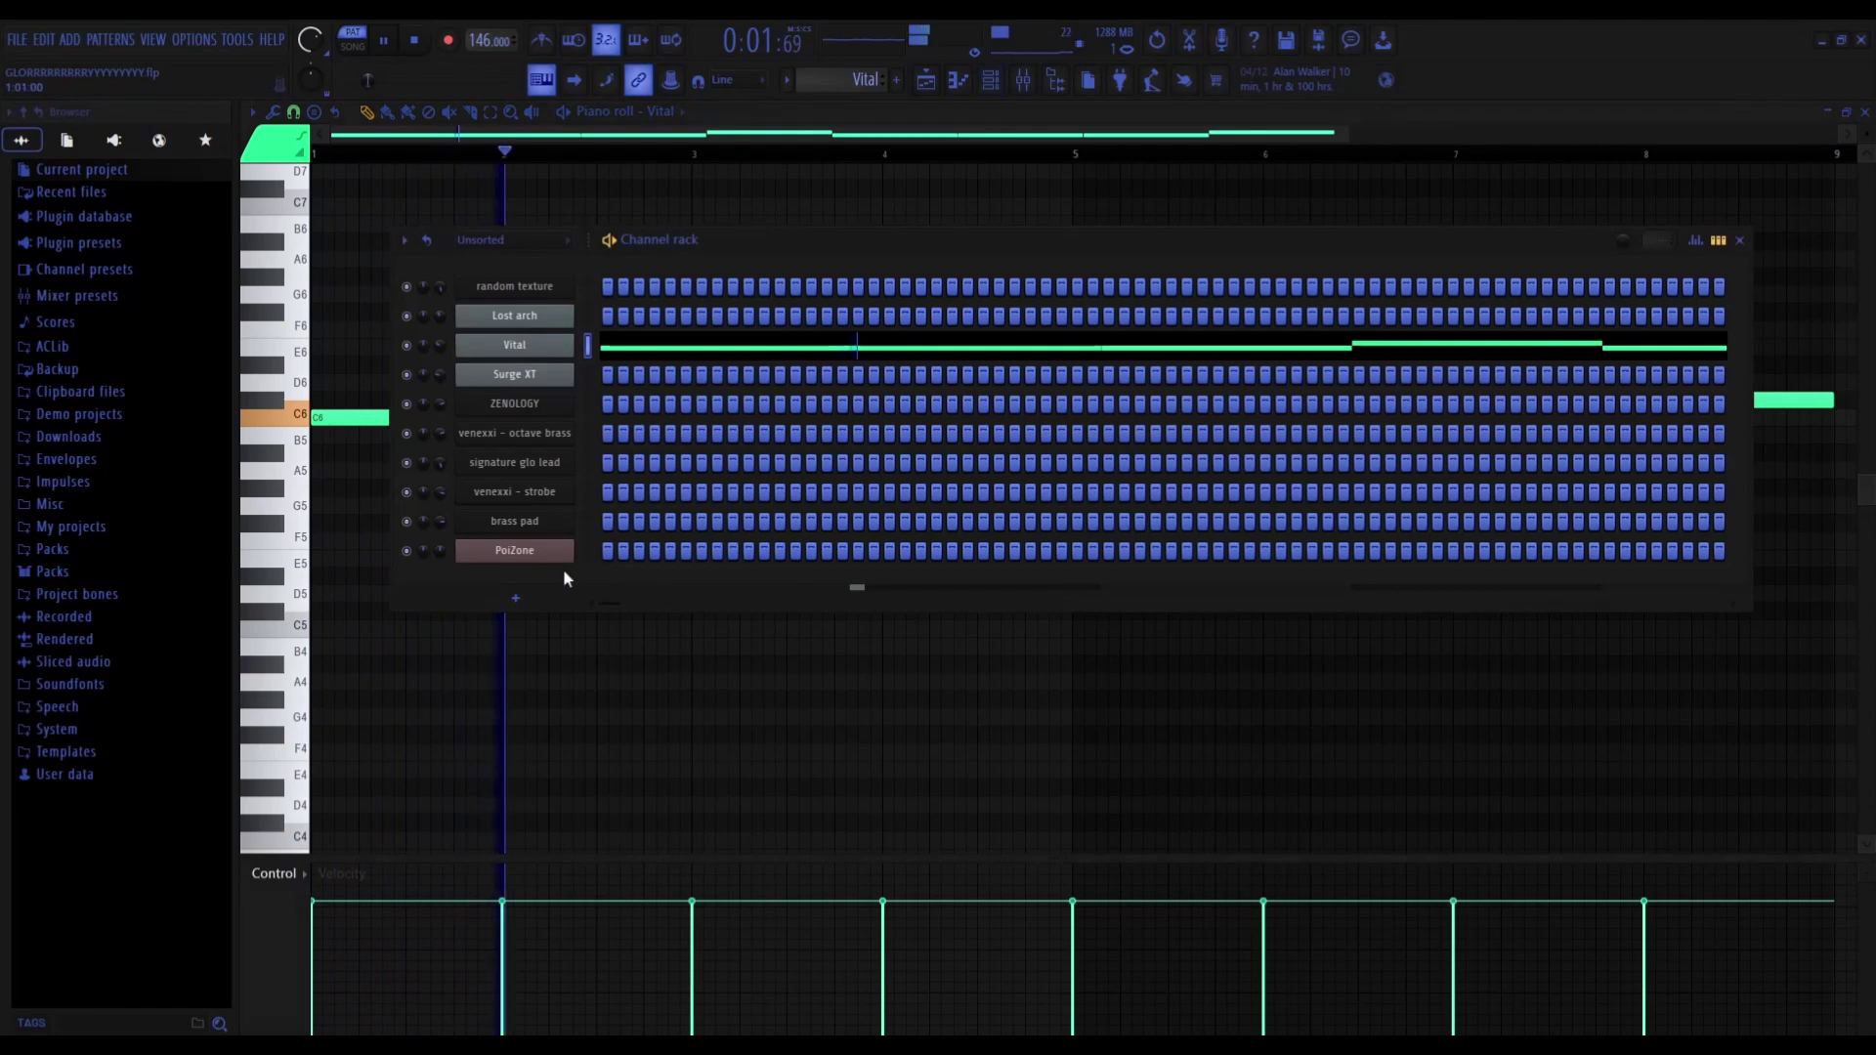
left_click(538, 345)
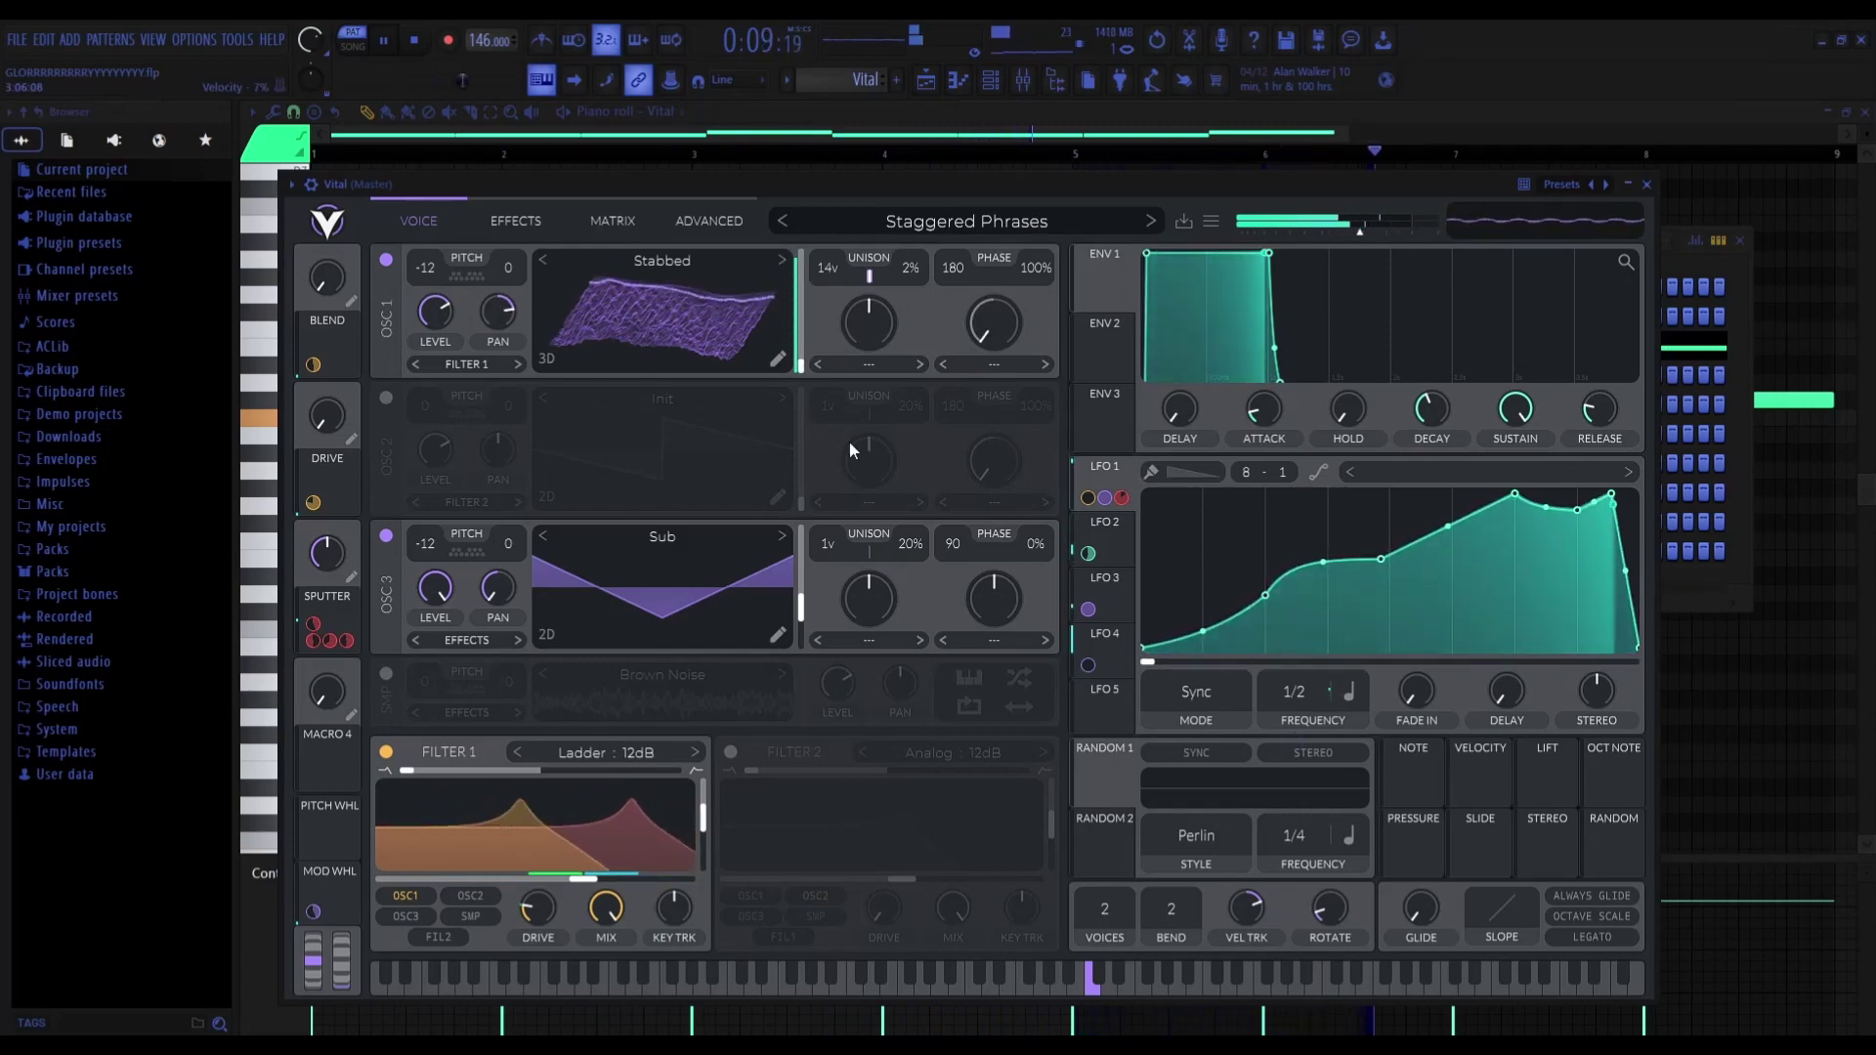
left_click(1646, 184)
left_click(1742, 245)
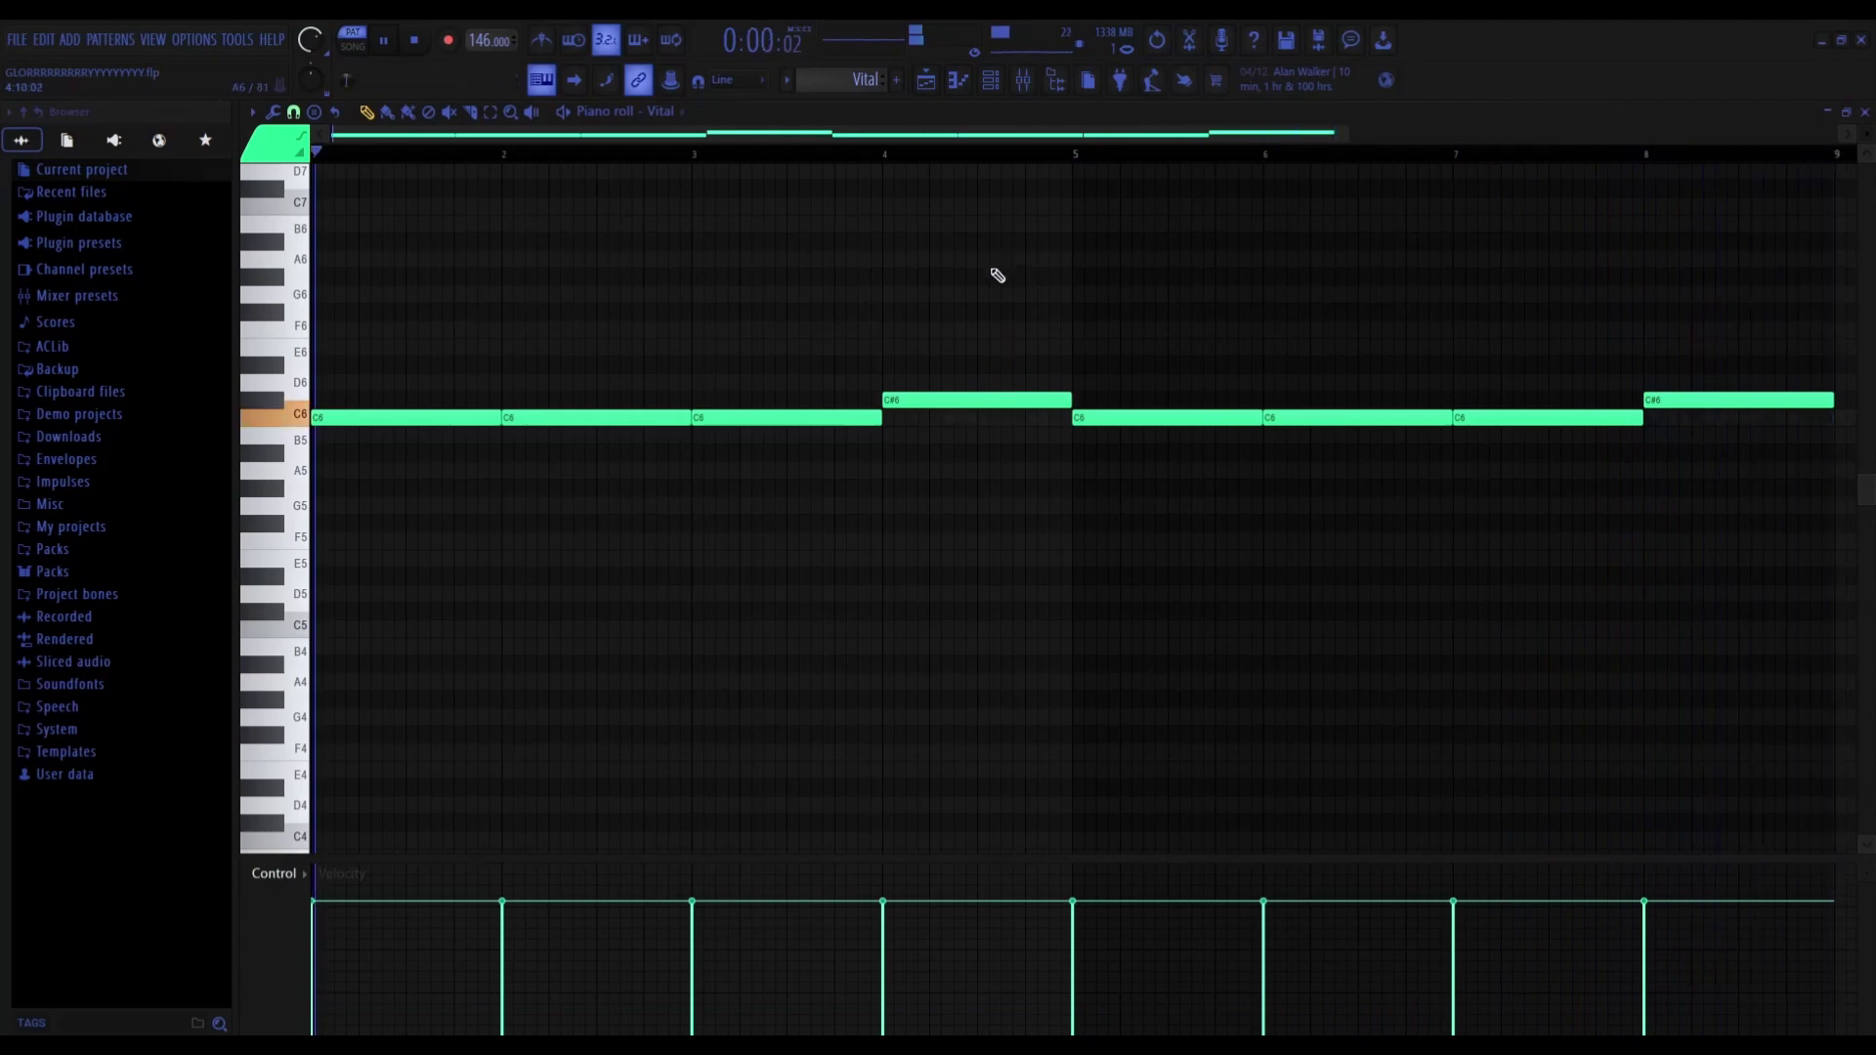
- Solo the venexxi - strobe track in the Playlist and select Insert 6 in the Mixer to view its effects chain
left_click(928, 84)
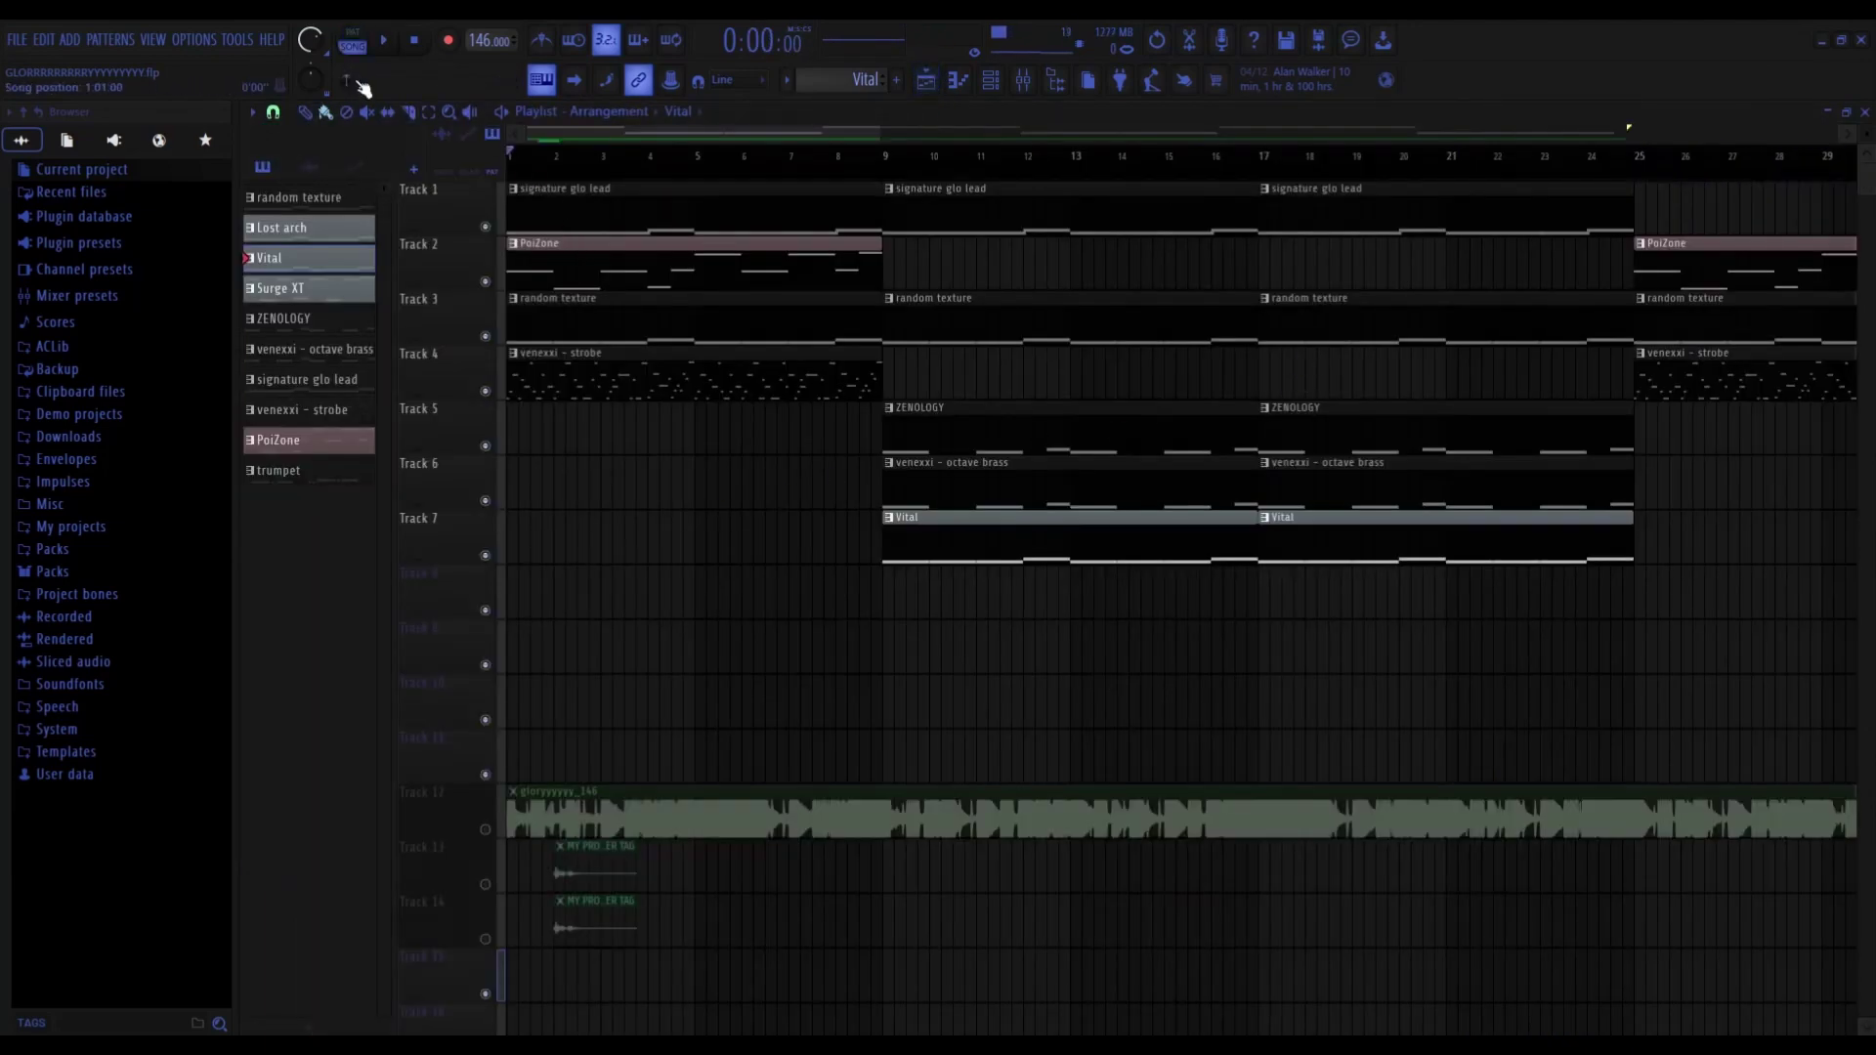
key("space")
left_click(486, 392, "ctrl")
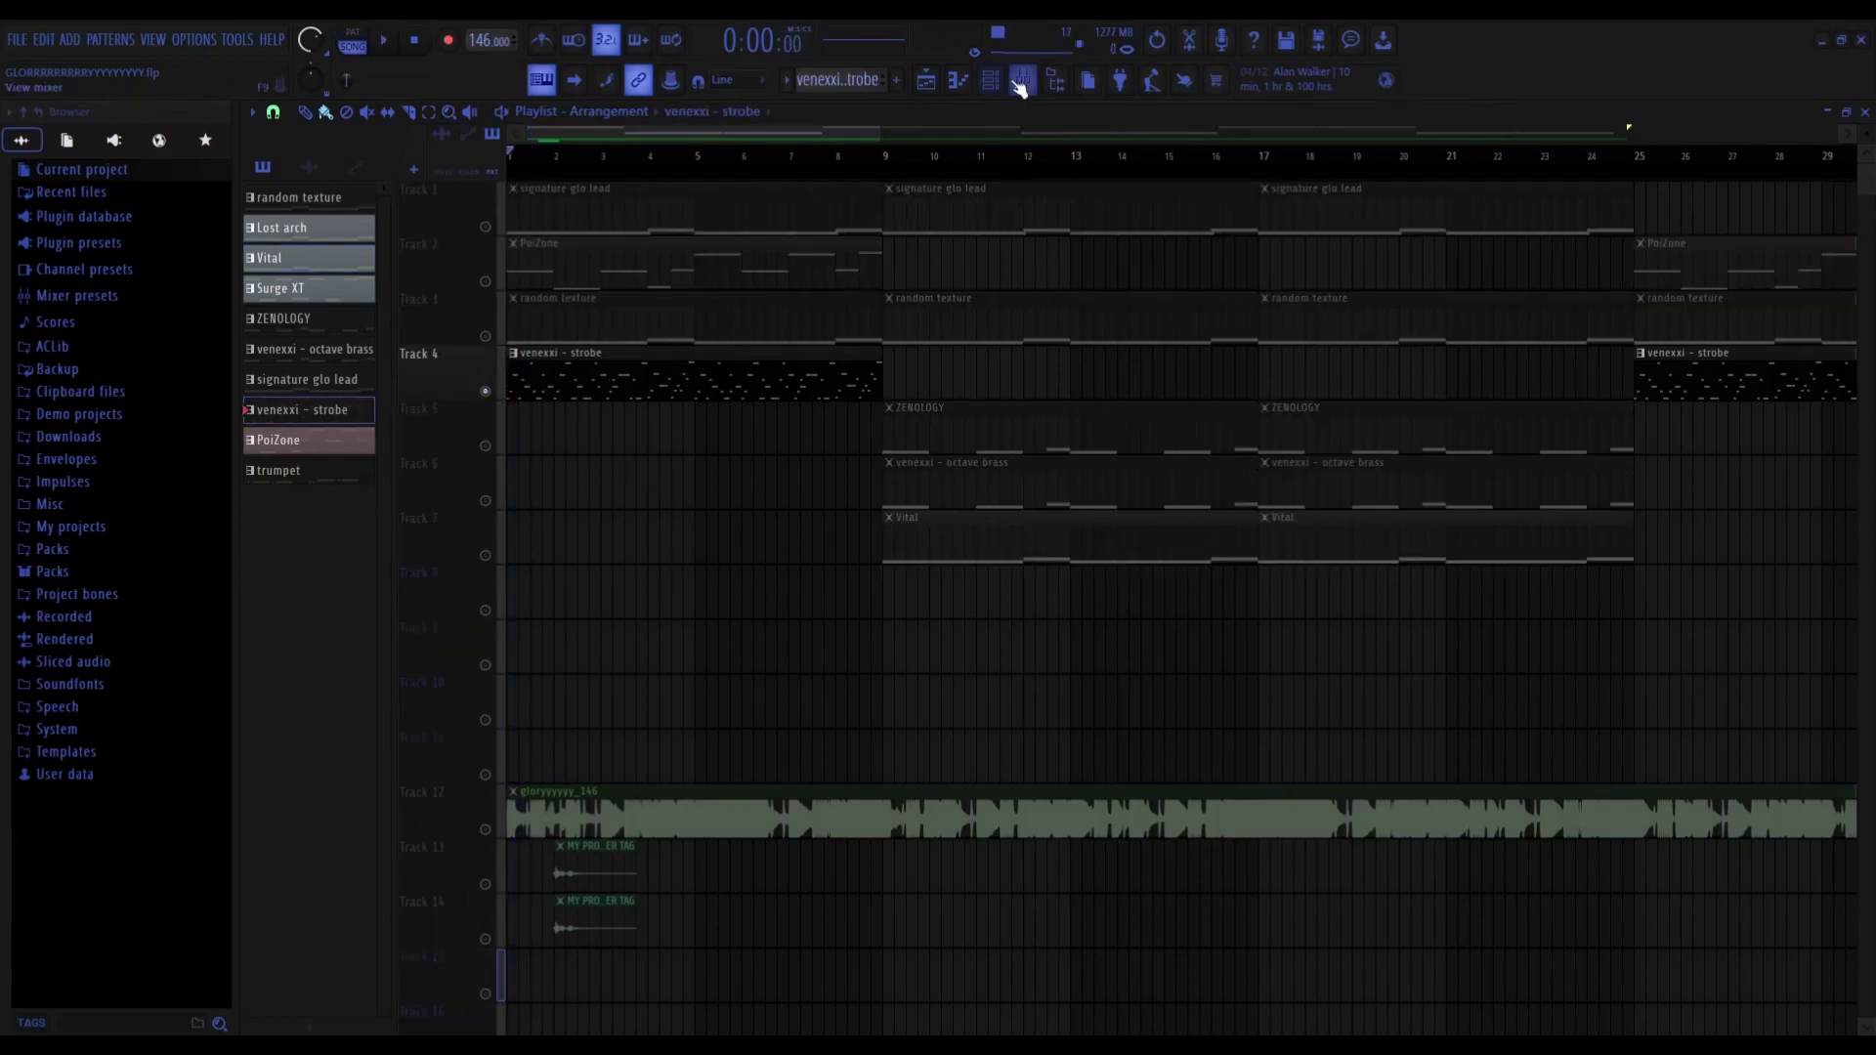
left_click(1021, 86)
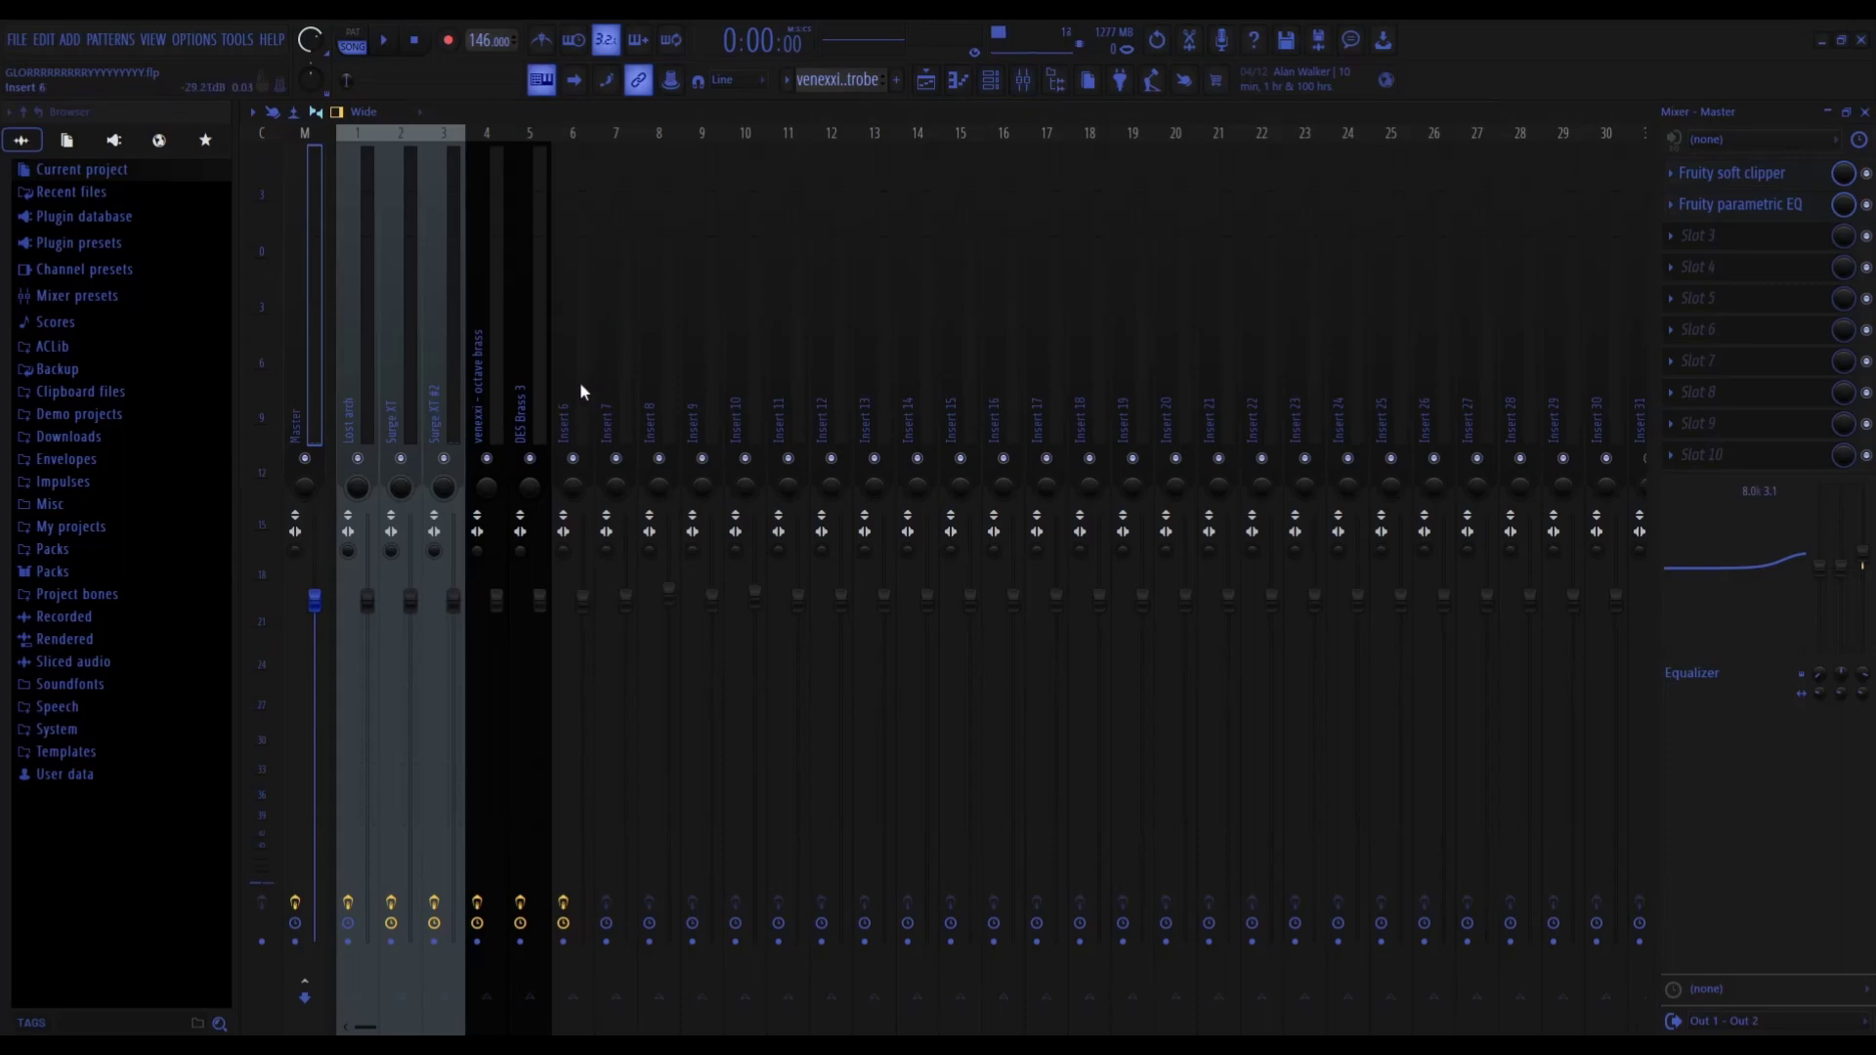
left_click(563, 391)
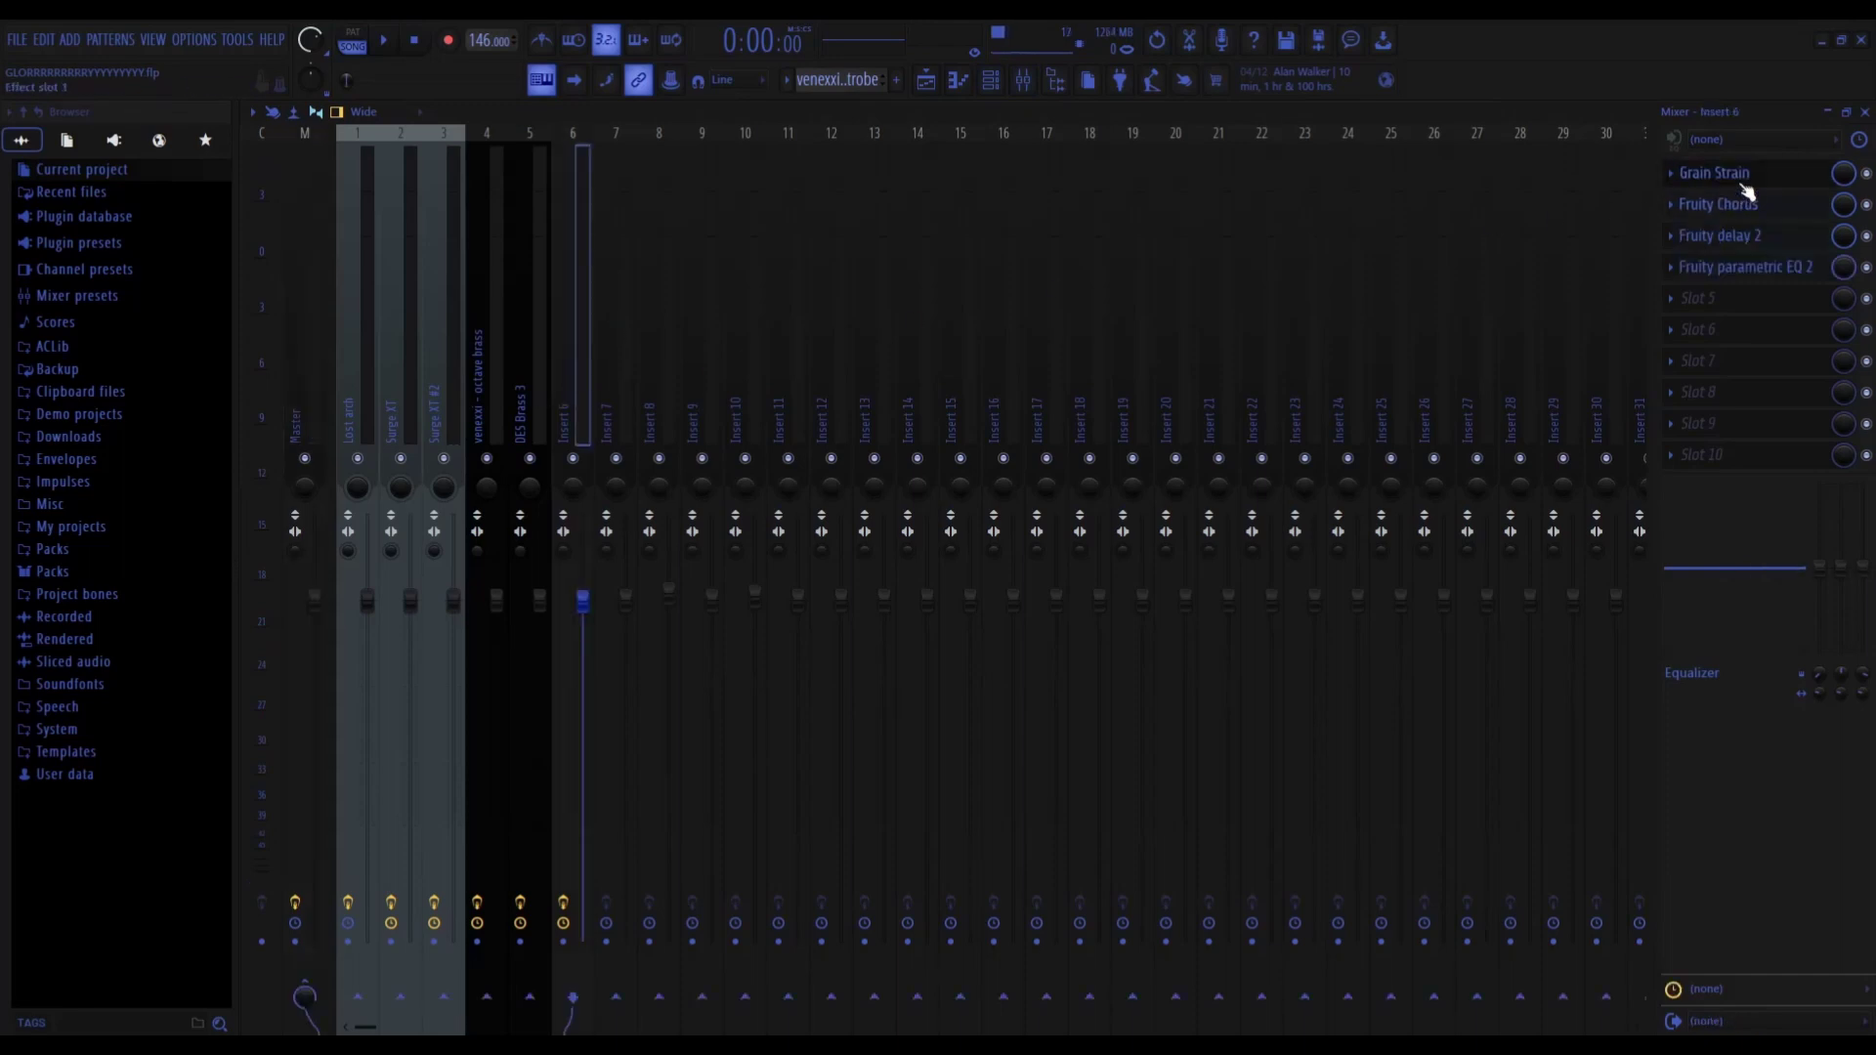
- View the Grain Strain, Fruity Chorus, Fruity delay 2 and Fruity parametric EQ 2 settings on Insert 6, closing each effect after viewing it
left_click(1709, 176)
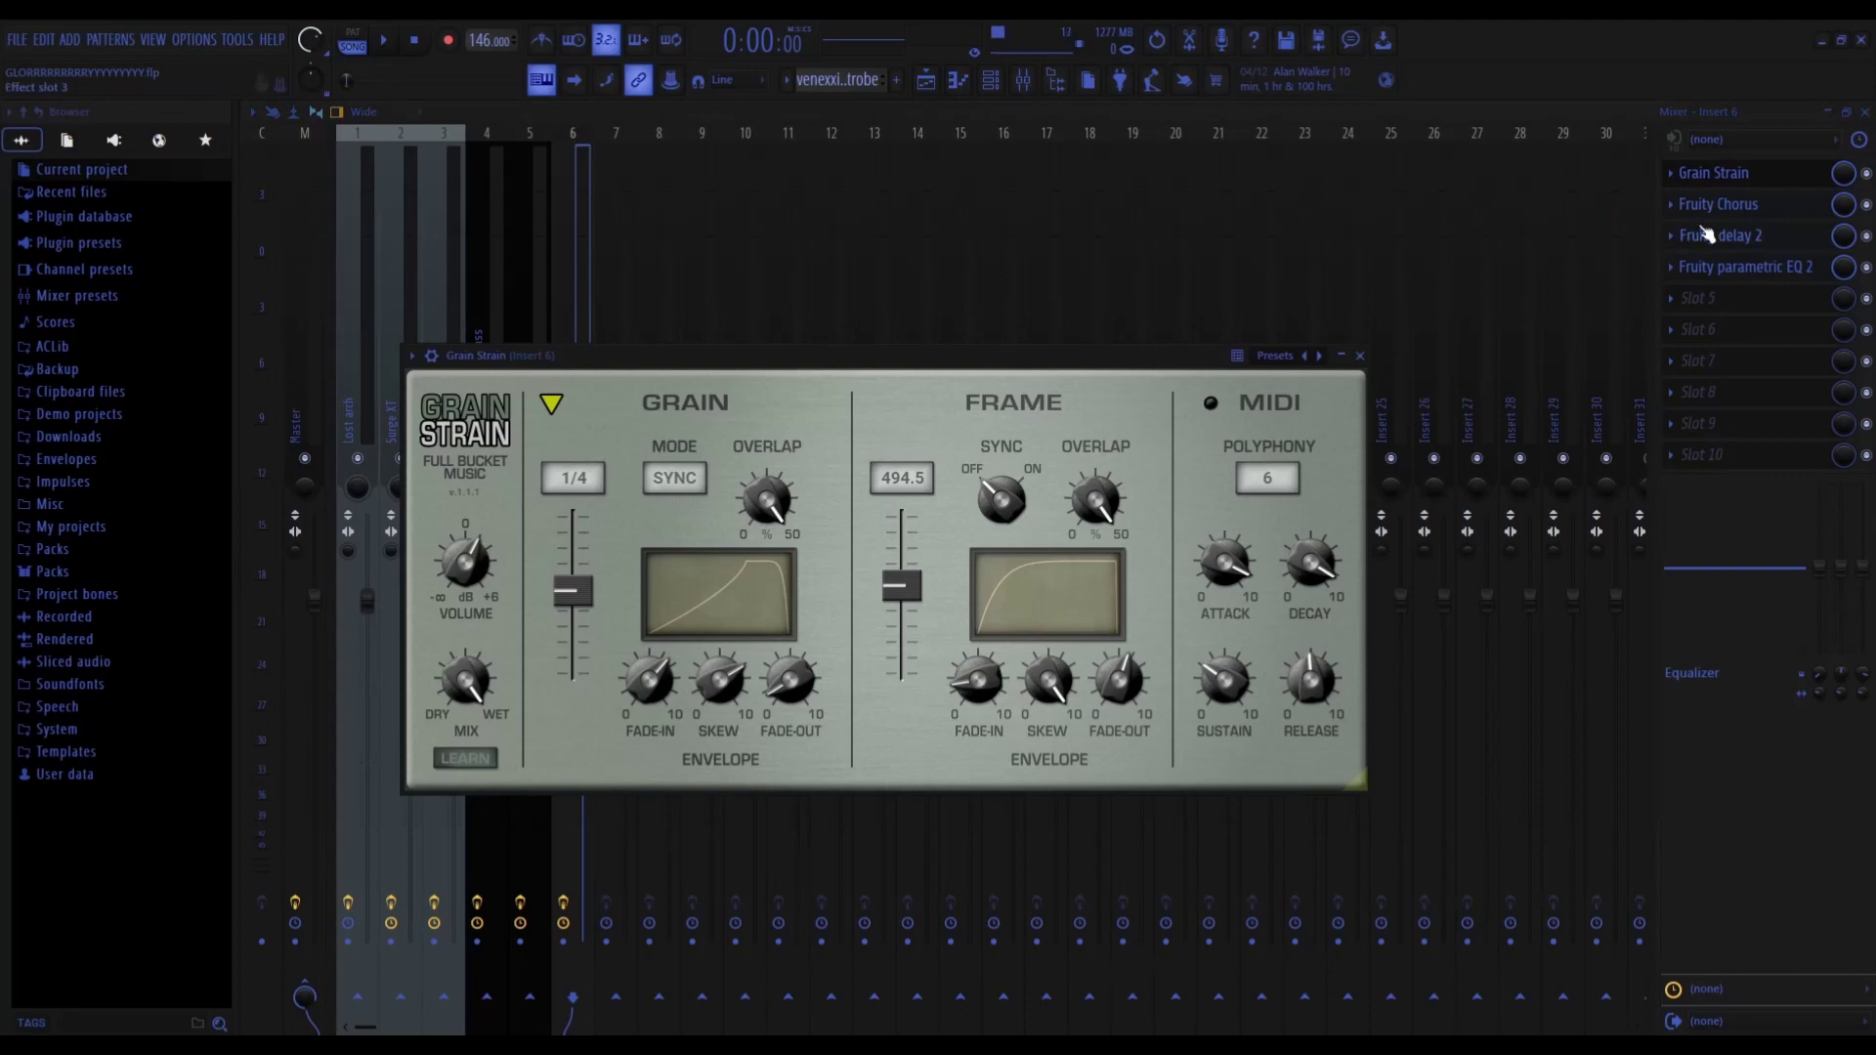
key("Escape")
left_click(1760, 209)
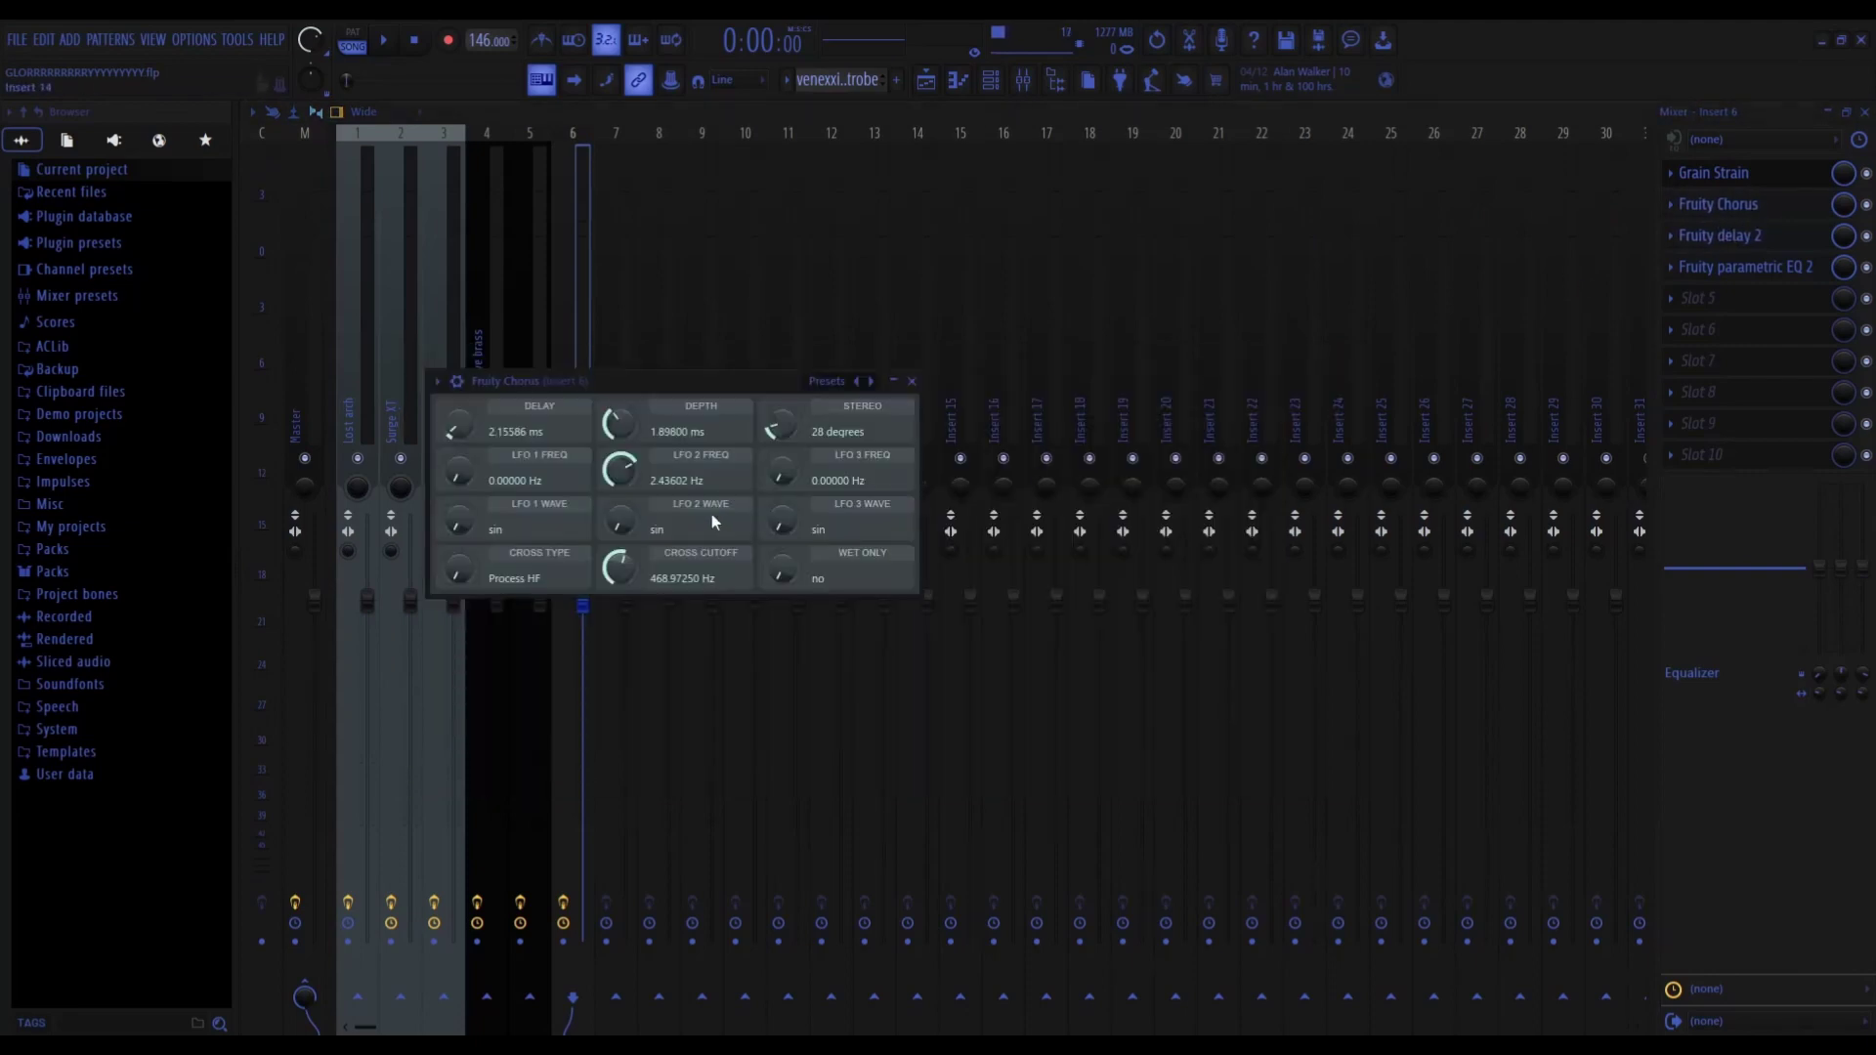
key("Escape")
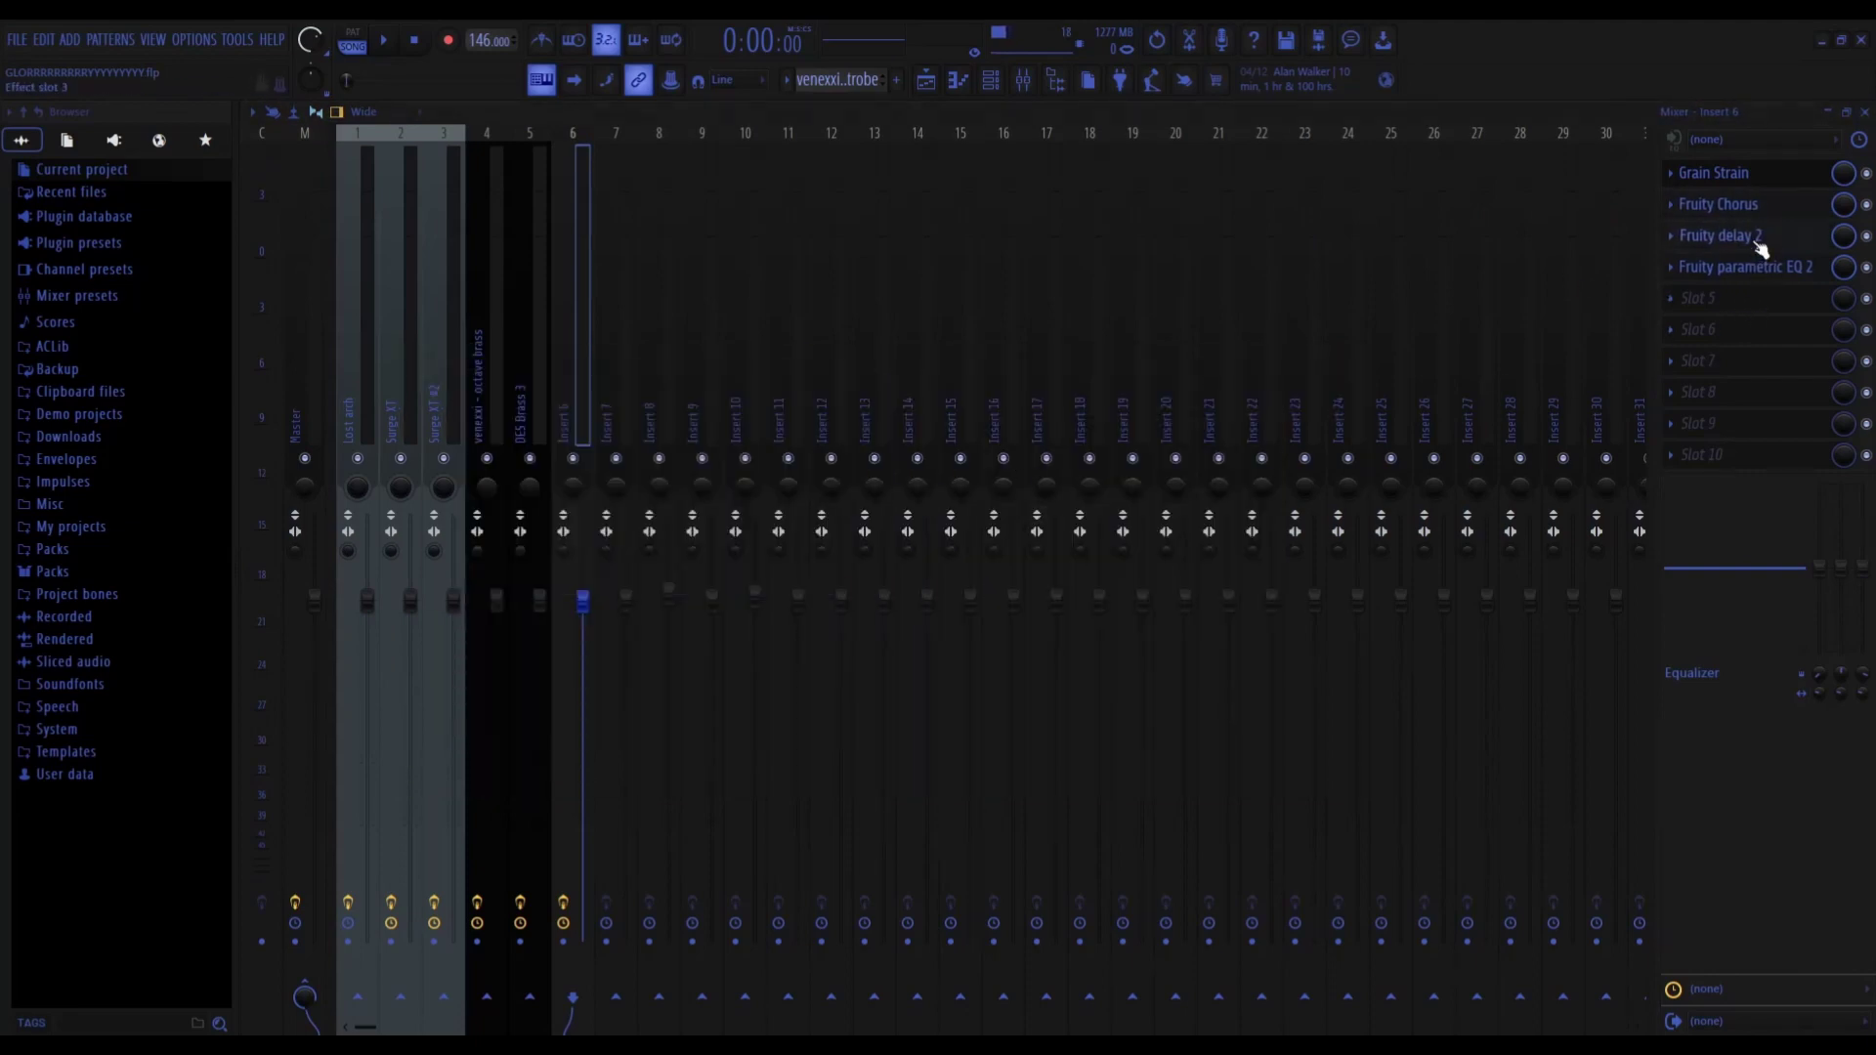
left_click(1747, 244)
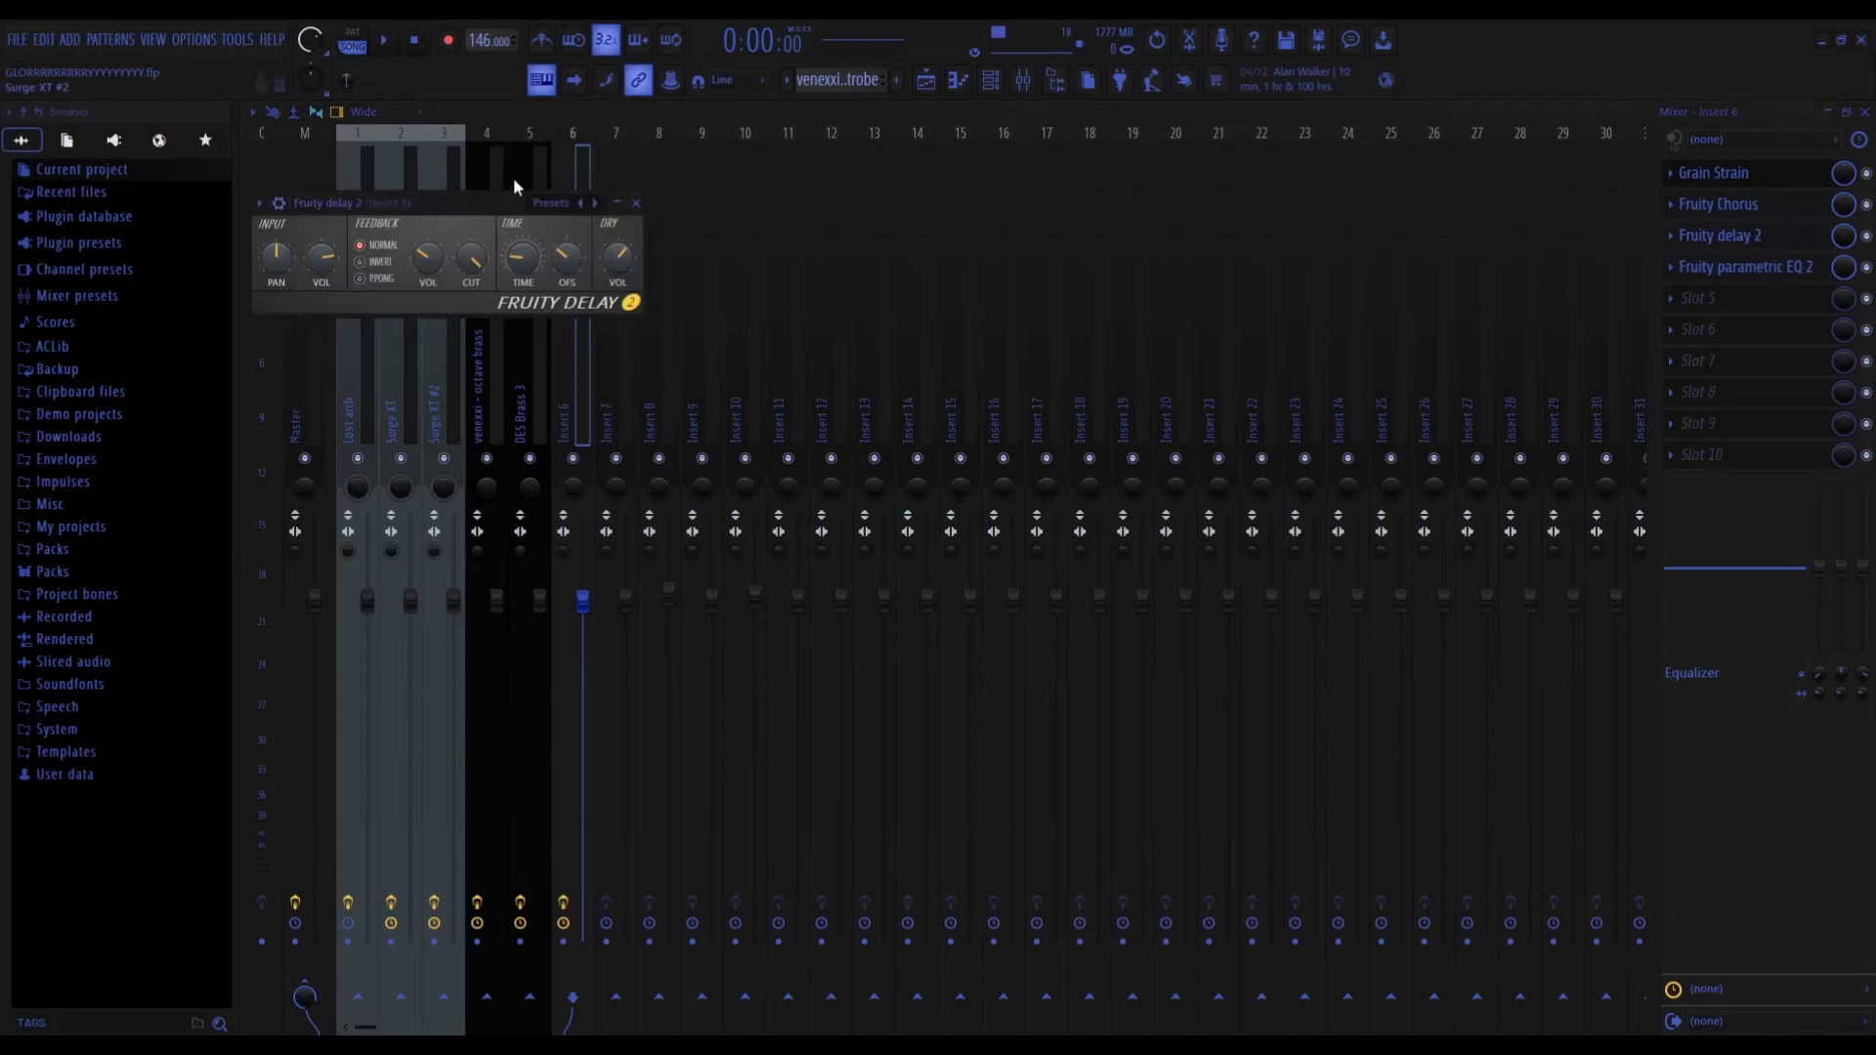
key("Escape")
left_click(1771, 270)
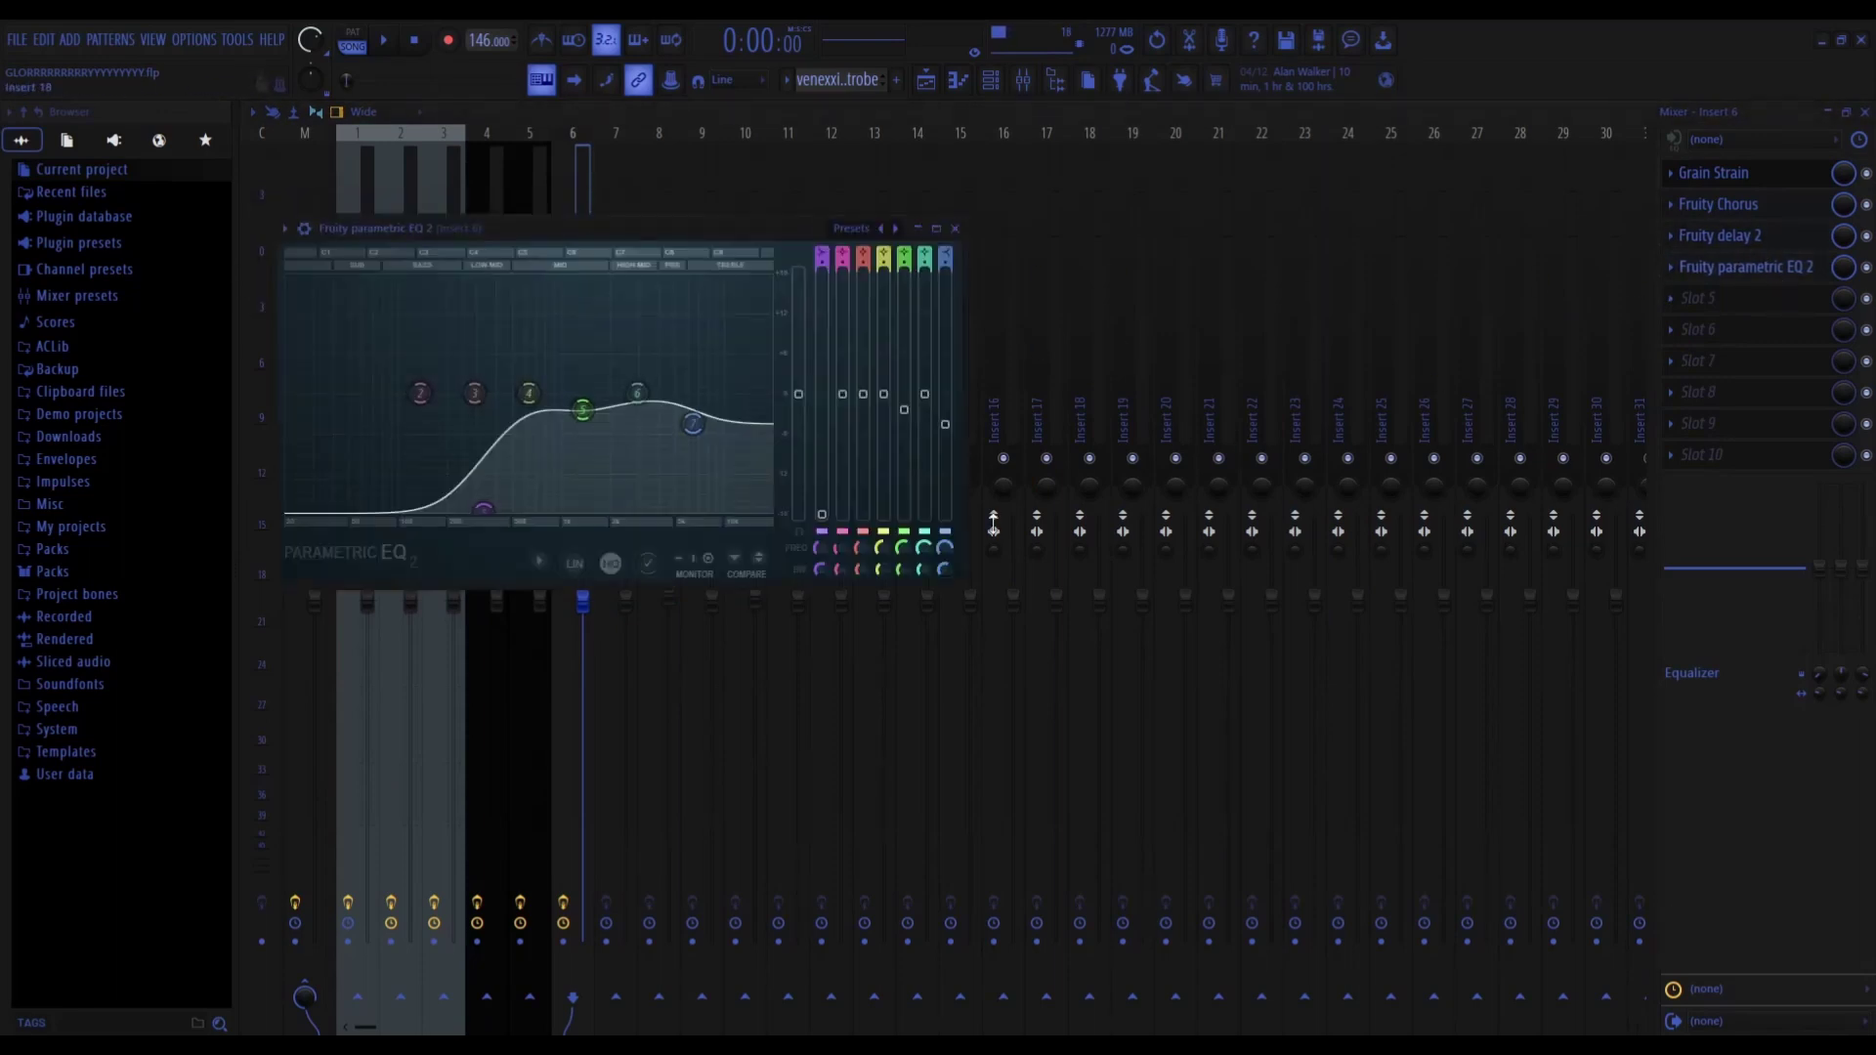
left_click(956, 230)
- Return to the Playlist and unmute tracks 1, 2, 3, 5, 6 and 7 alongside the venexxi - strobe track
left_click(929, 86)
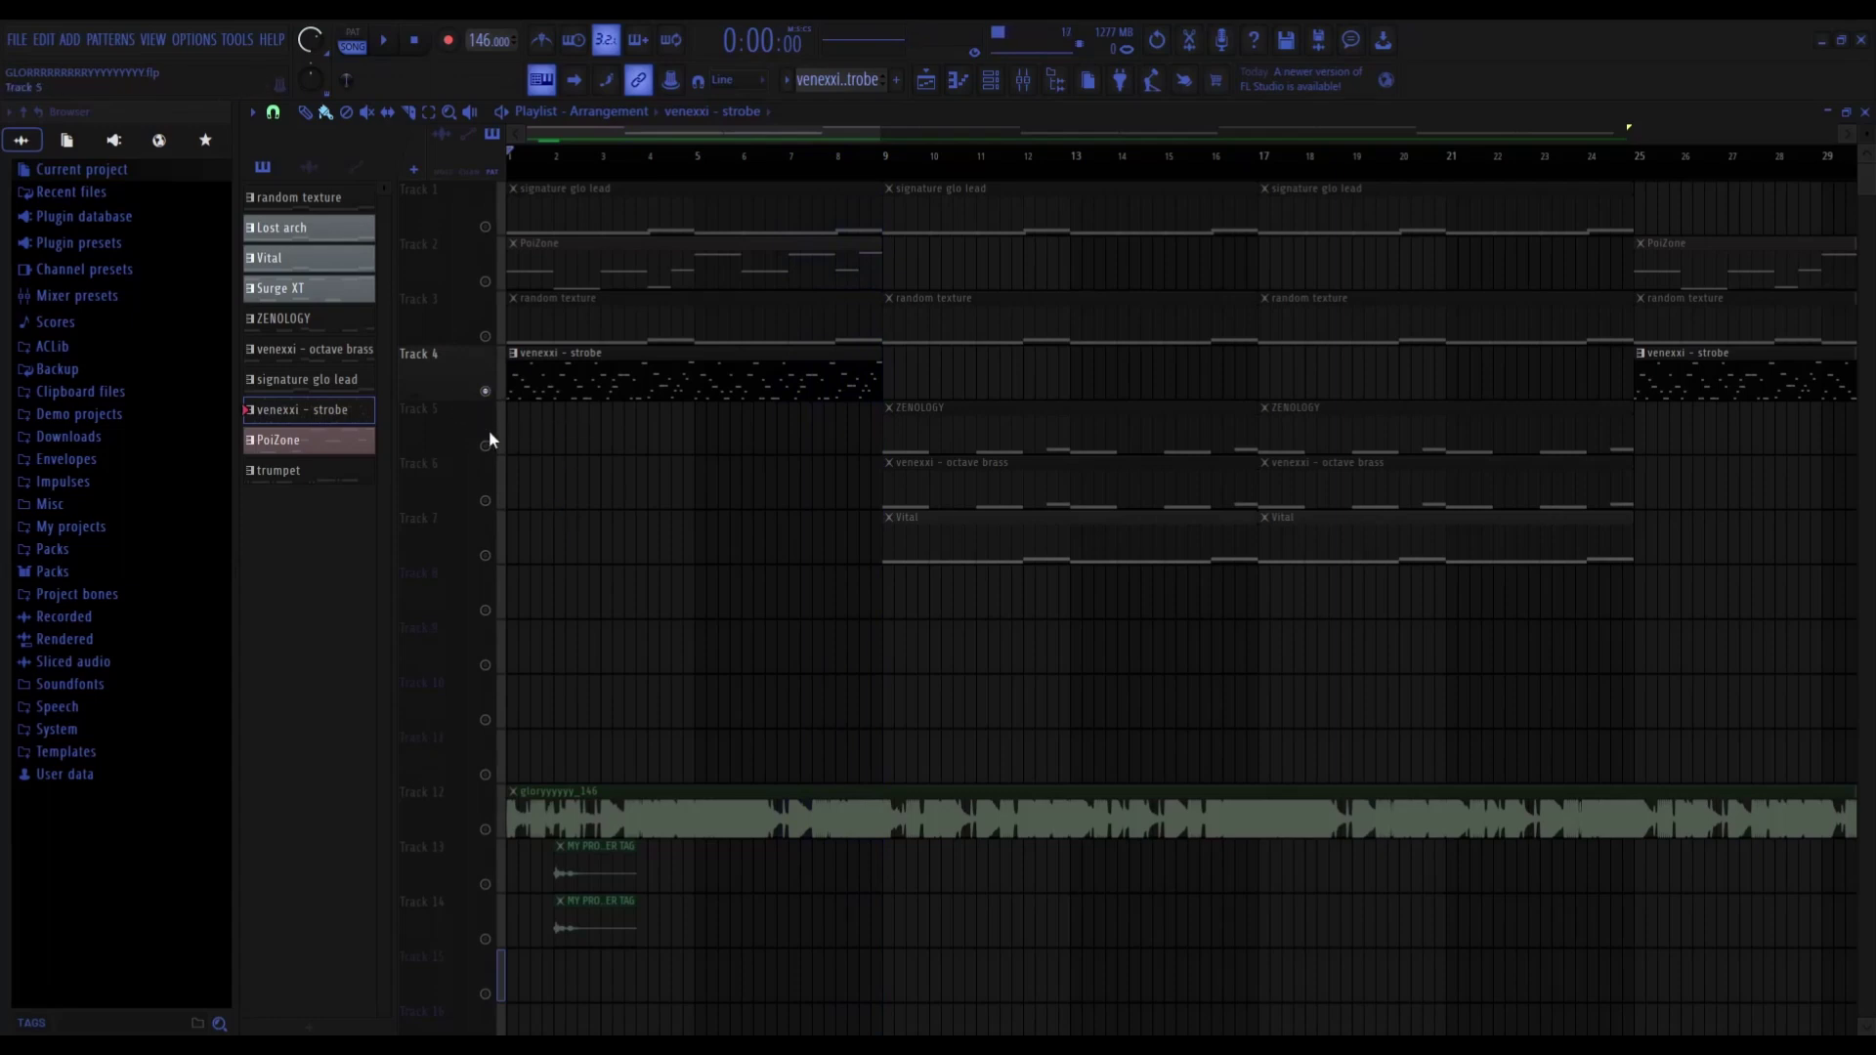
left_click(484, 336)
left_click(485, 282)
left_click(485, 226)
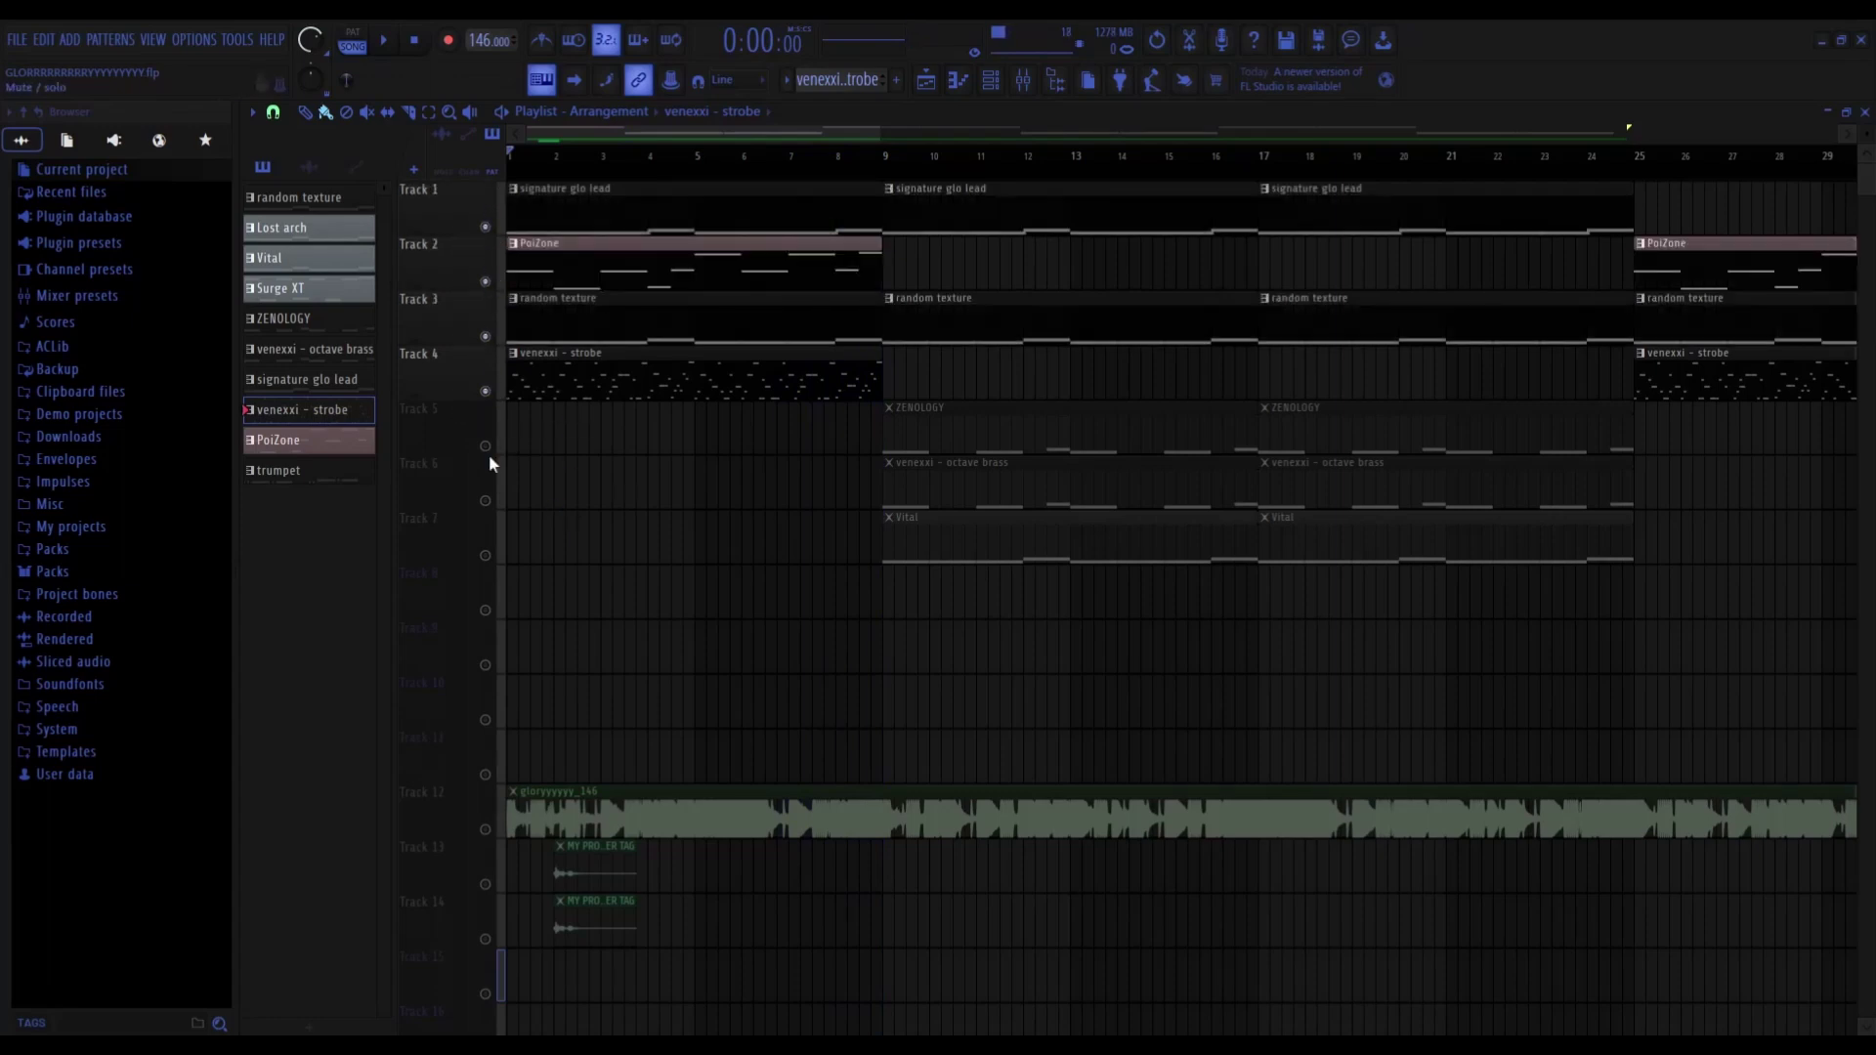
left_click(485, 445)
left_click(485, 501)
left_click(485, 555)
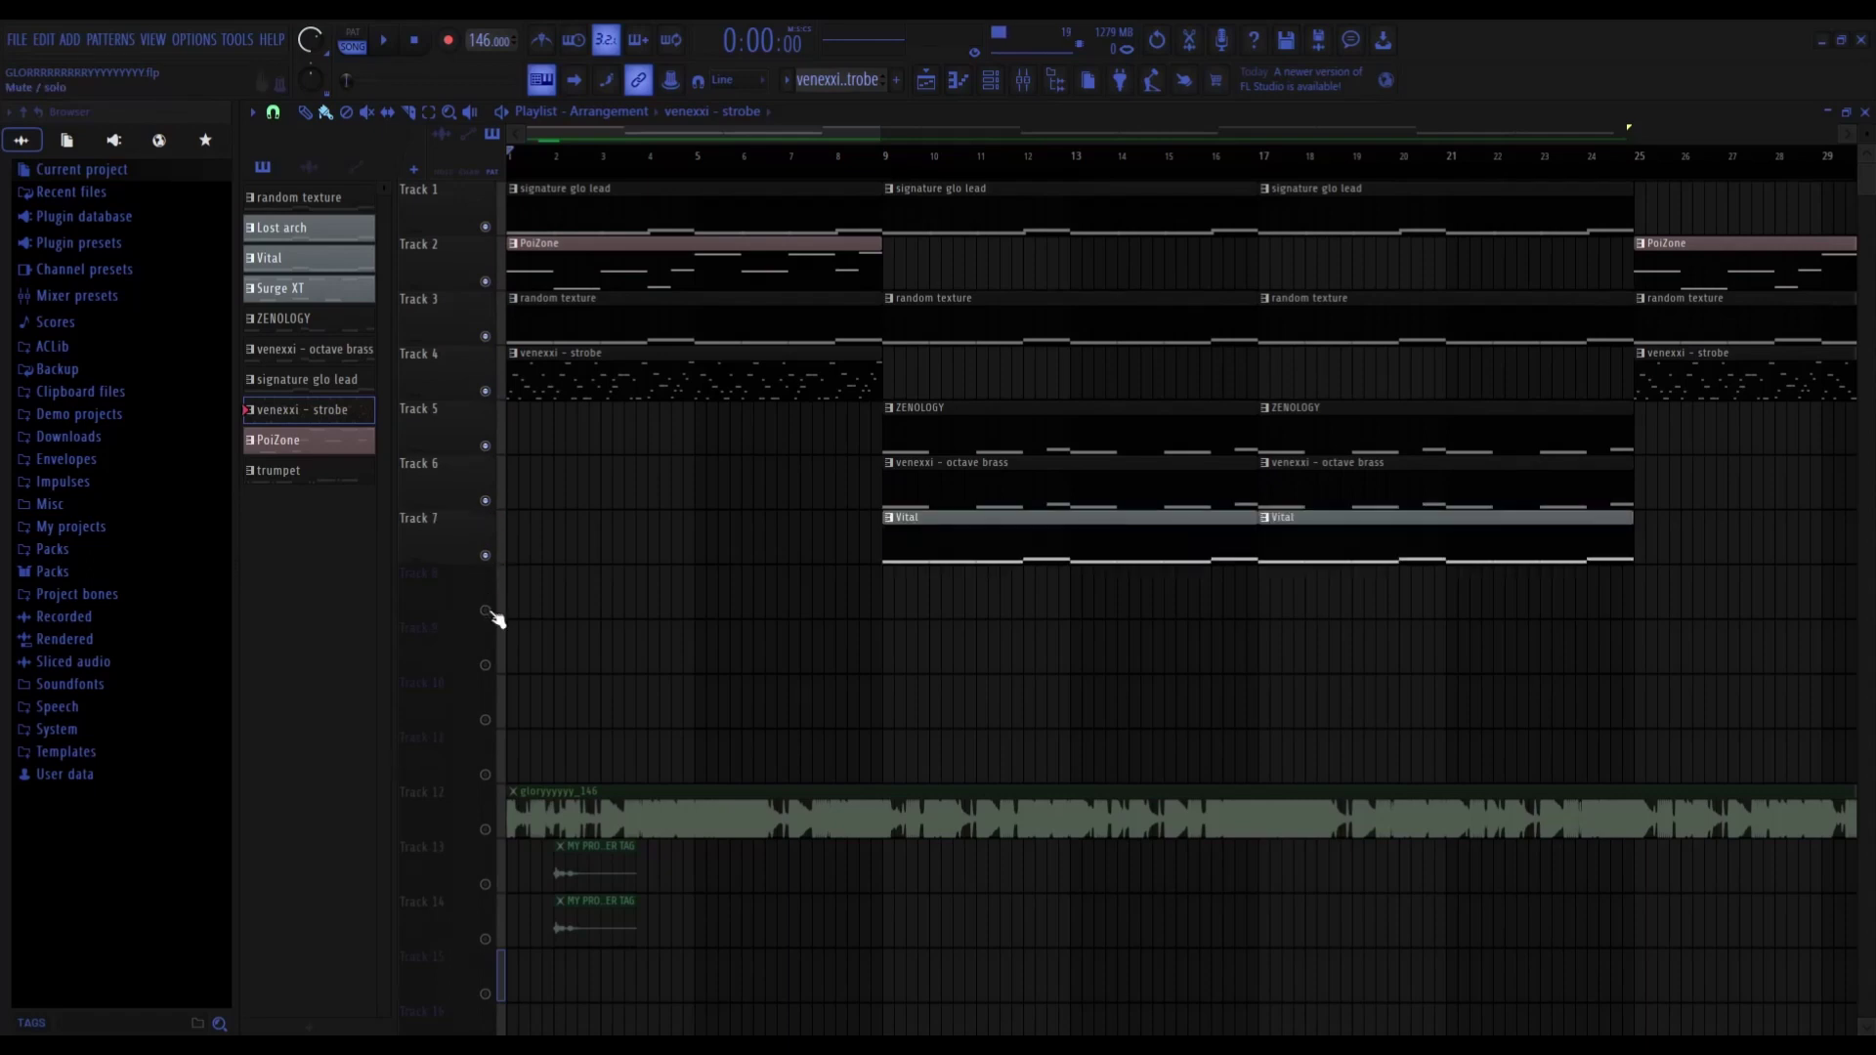